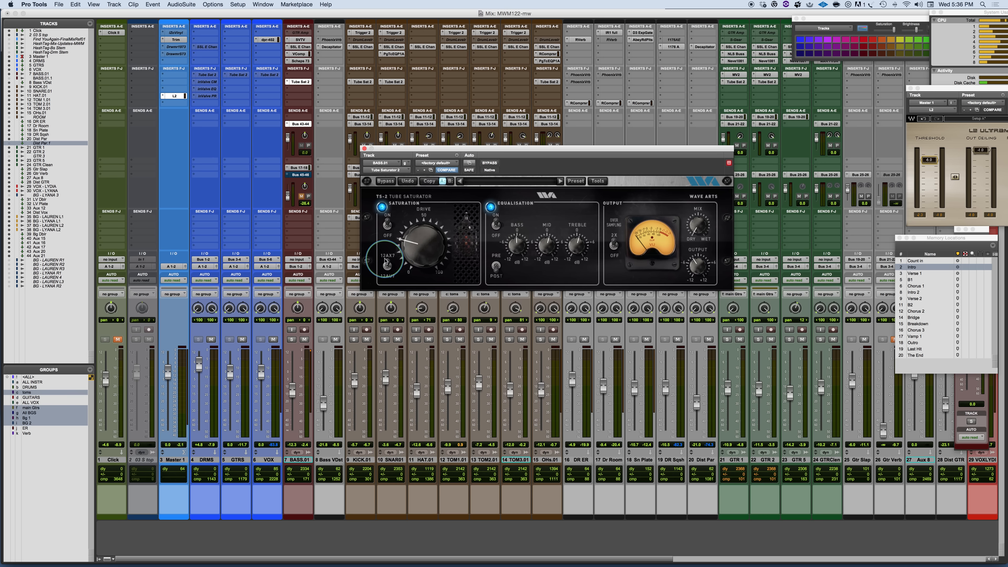
Step: Play the session and solo the BASS.01 track to audition its Tube Saturator
left_click(386, 263)
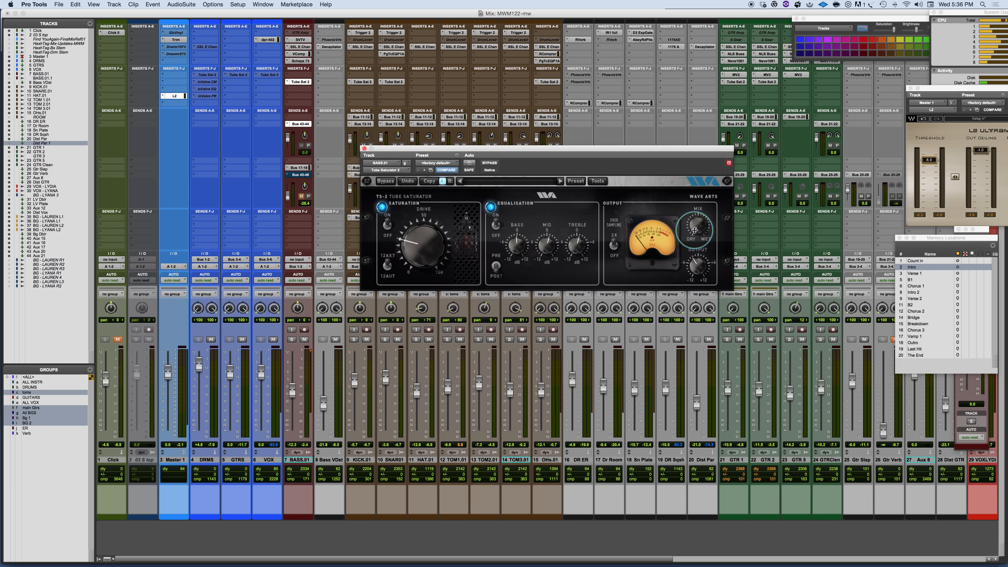
key("space")
left_click(292, 339)
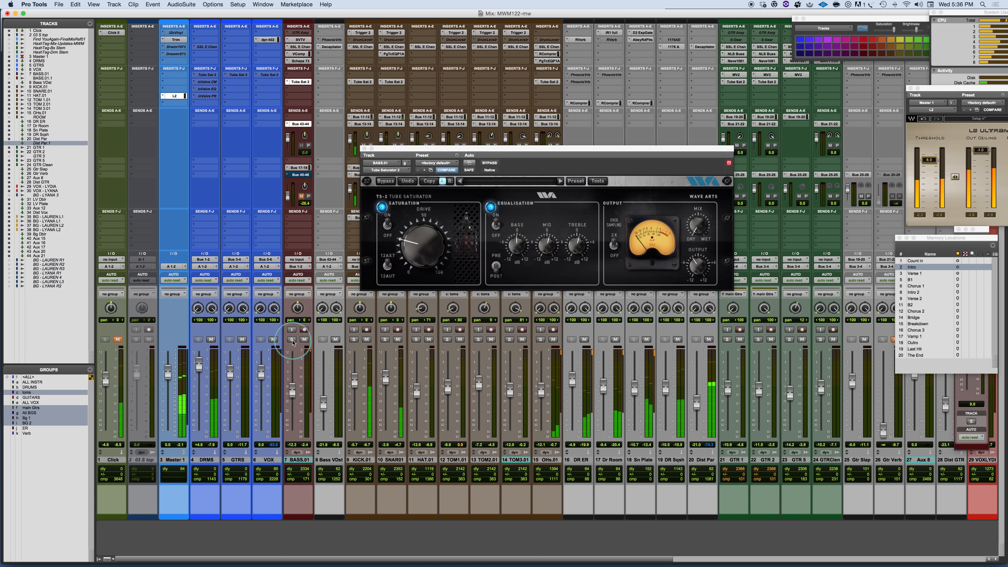
left_click(698, 234)
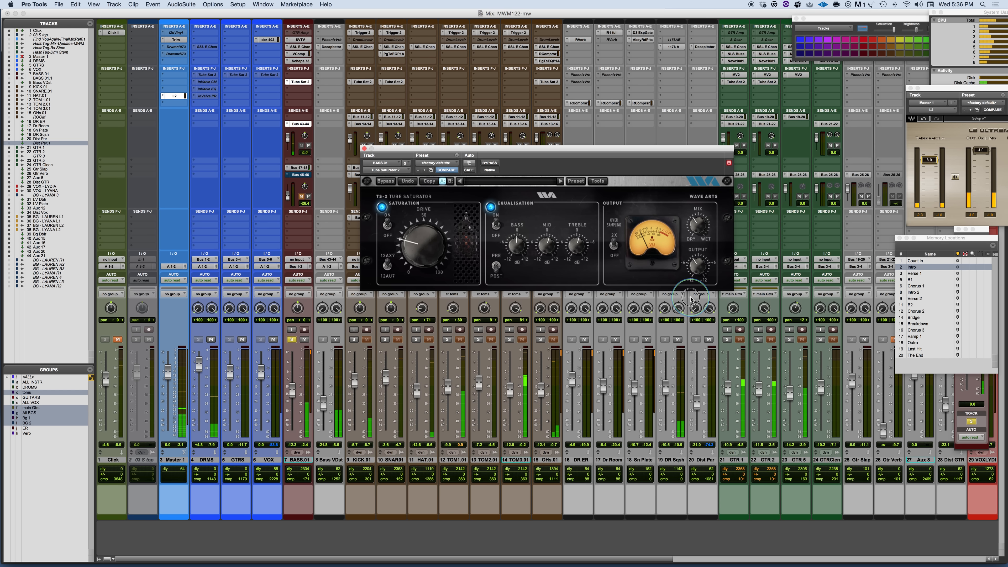
Step: Solo KICK.01, open its Tube Saturator, and compare the sound with the plug-in bypassed and active
left_click(354, 340)
left_click(354, 339)
left_click(361, 82)
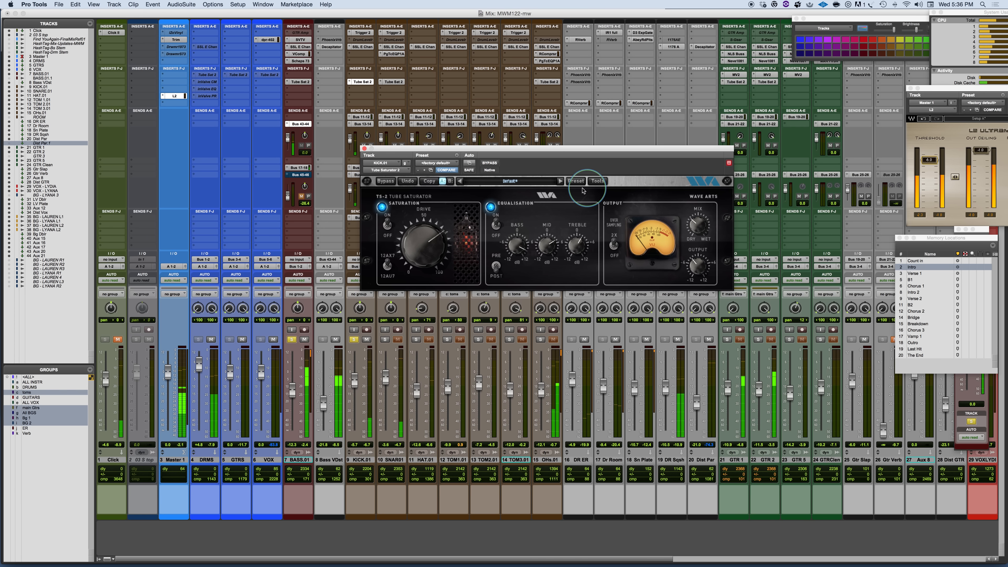
left_click(491, 164)
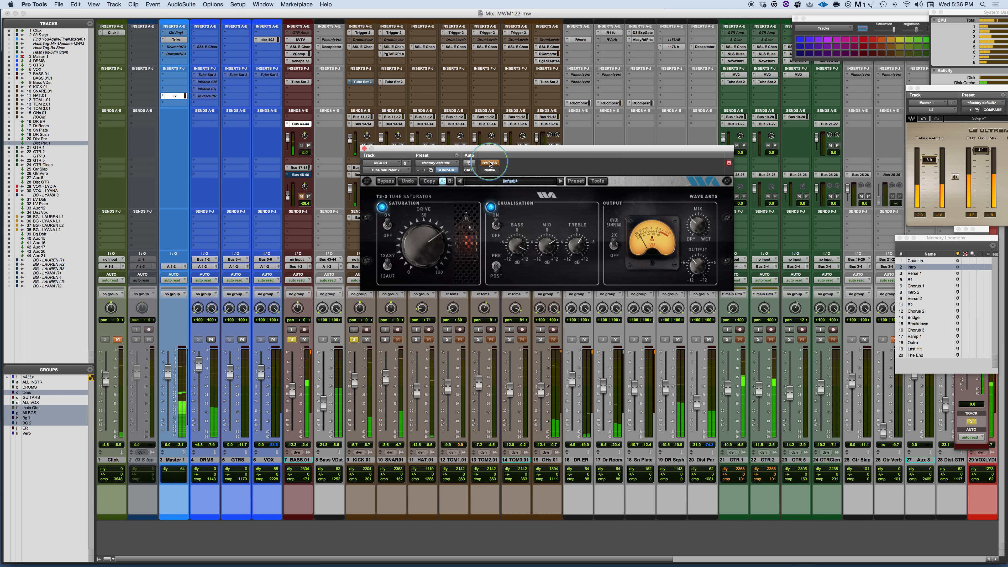
left_click(491, 164)
Step: Open the Tube Saturator on SNARE.01, return to the one on KICK.01 and adjust its bass EQ slightly
left_click(394, 83)
left_click(384, 340)
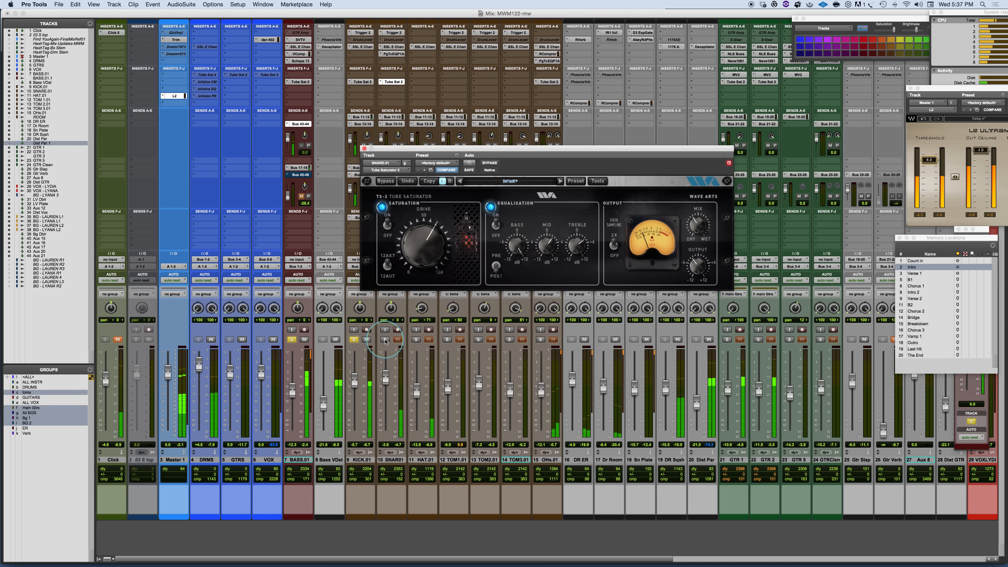
left_click(361, 82)
left_click(523, 261)
left_click_drag(517, 247, 517, 252)
left_click(538, 247)
Step: Solo SNARE.01 and compare its Tube Saturator with the equalisation section off and on
left_click(384, 339)
left_click(392, 81)
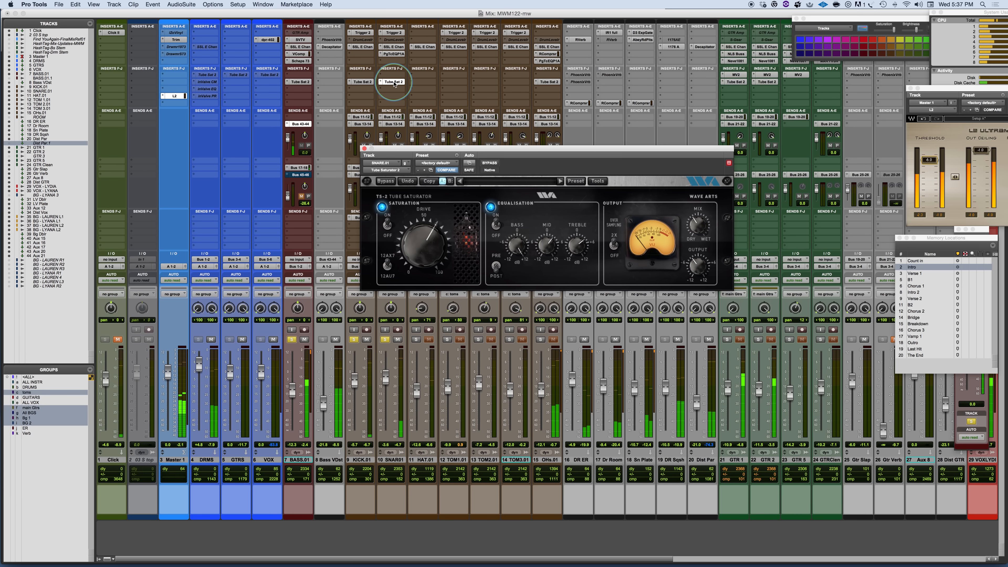
left_click(520, 248)
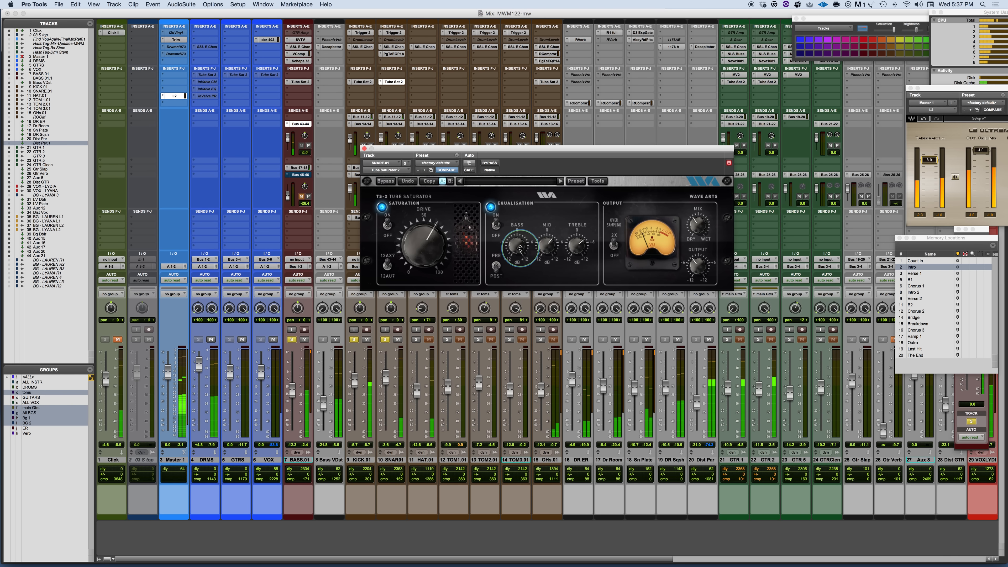
left_click(496, 226)
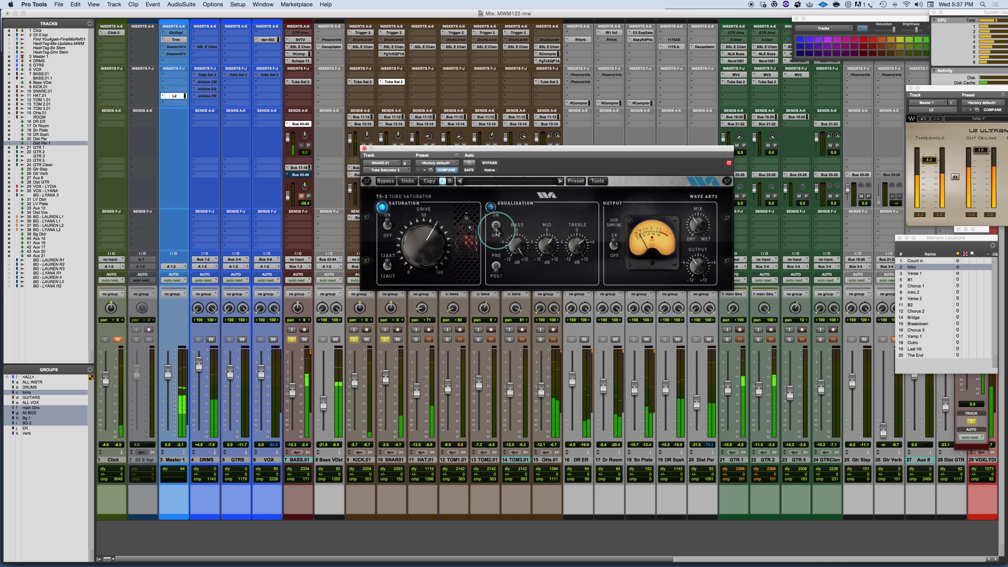
left_click(496, 229)
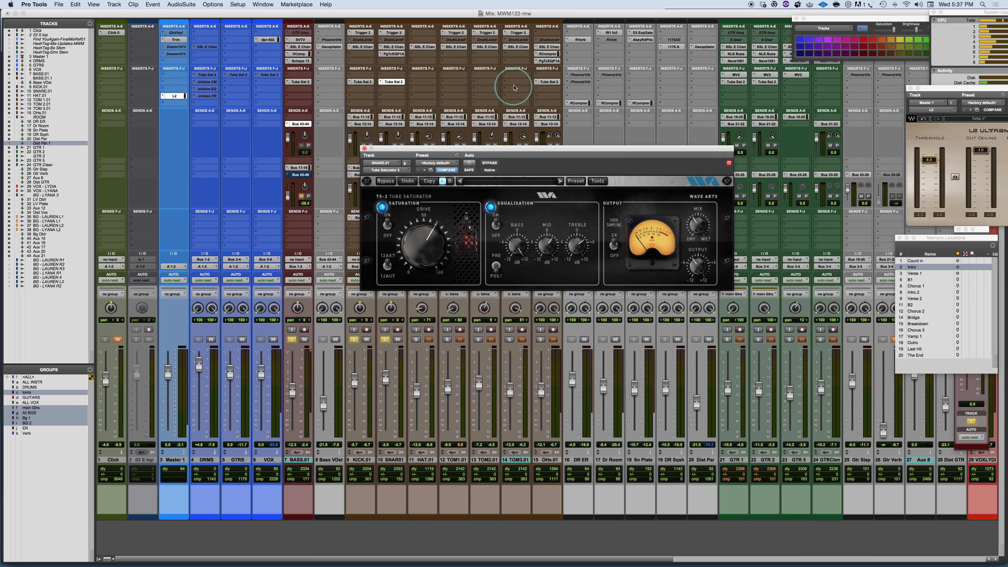
Step: Open the Virtual Mix Rack on the first lead vocal track to examine its FG-73 module
scroll(514, 87, "right", 12)
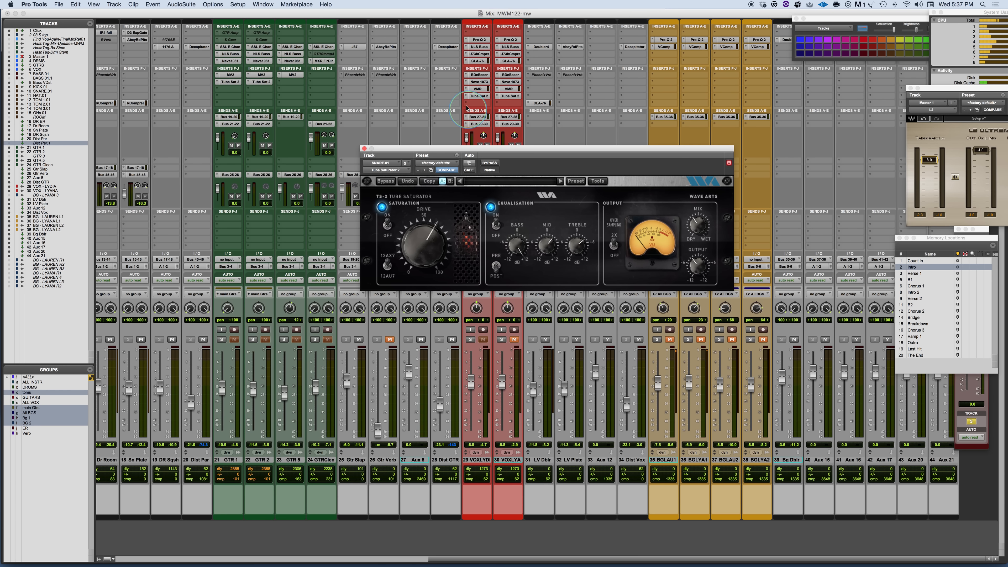
left_click(476, 90)
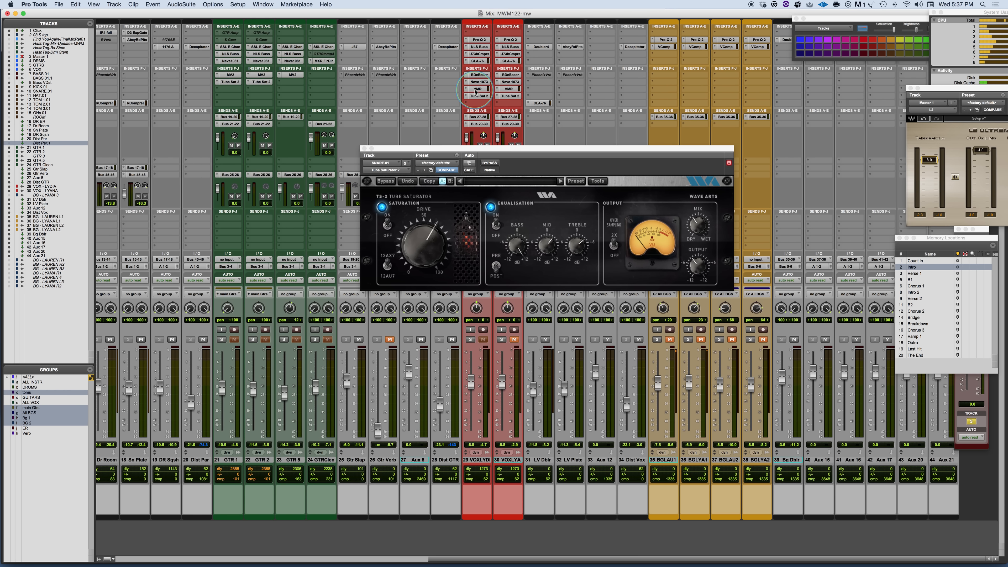
left_click(476, 91)
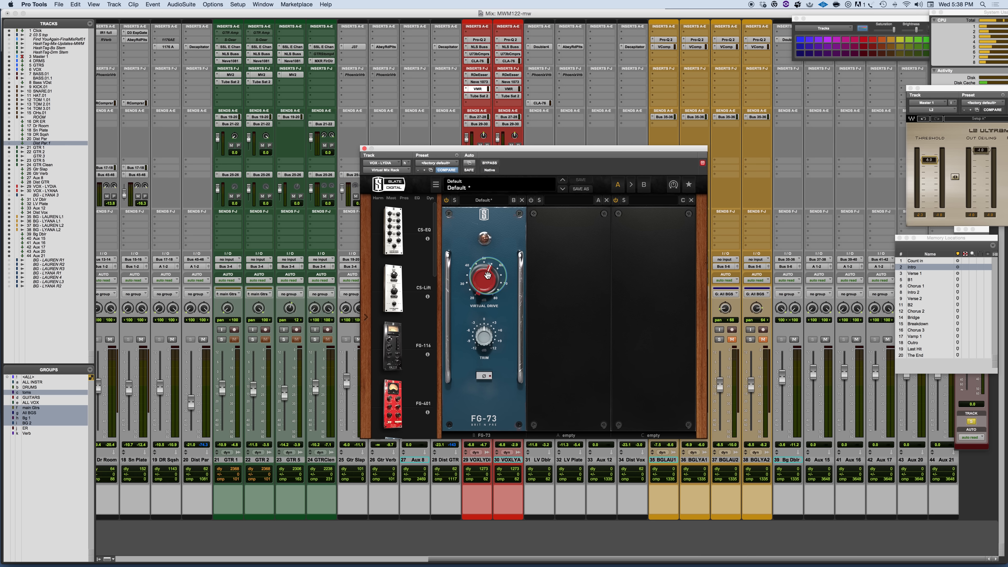
Step: Close the Virtual Mix Rack and clear the solo on all tracks
left_click(364, 148)
scroll(588, 373, "left", 10)
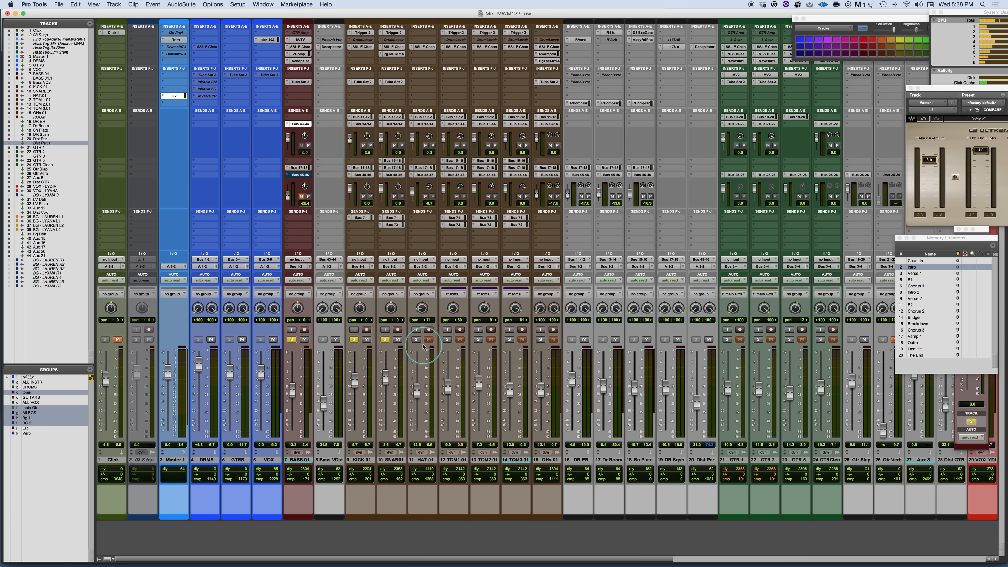
left_click(388, 341, "alt")
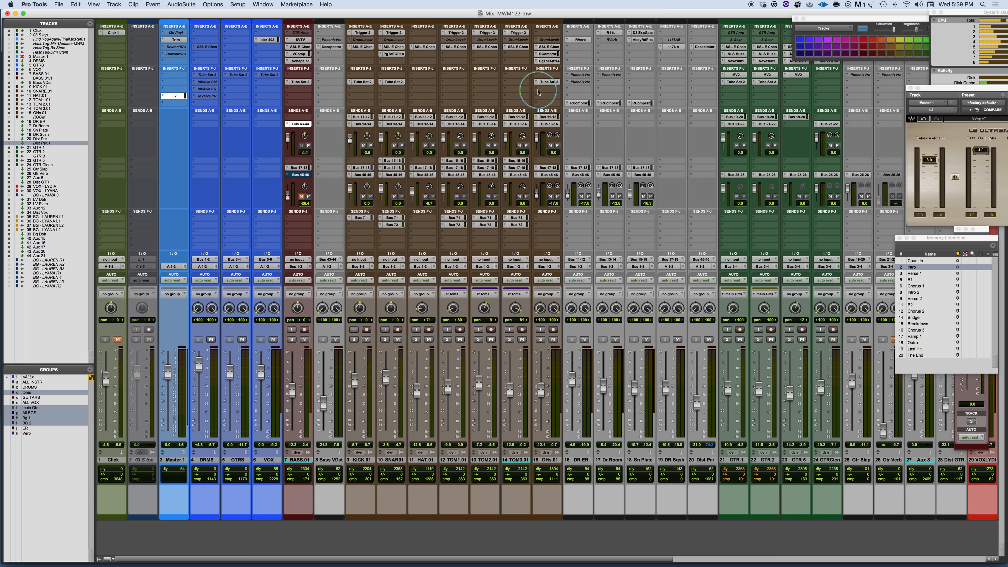
Step: Review the Ampeg SVTVR and Scheps 73 inserts on BASS.01 and switch on the Scheps 73 preamp
left_click(300, 39)
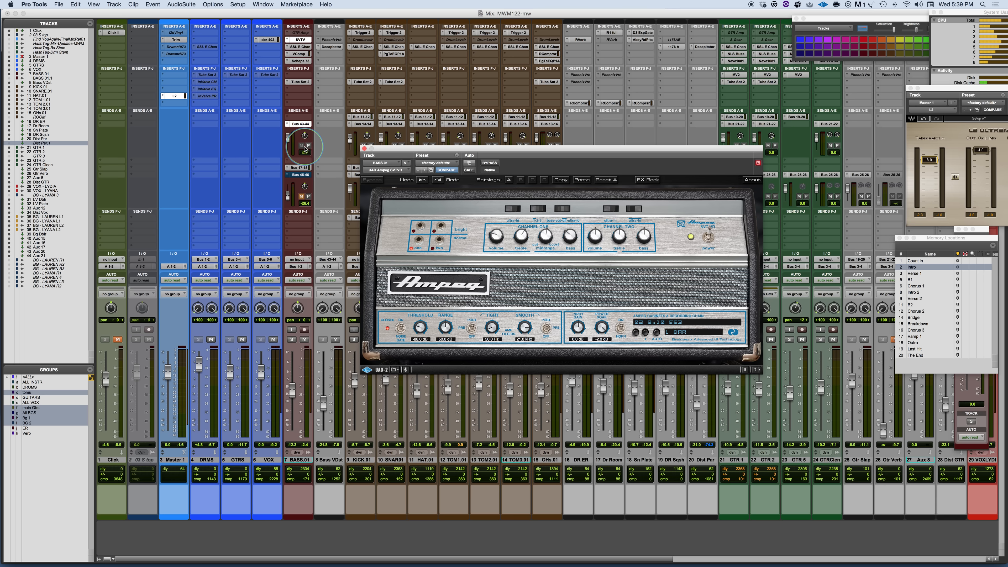
left_click(301, 61)
left_click_drag(443, 150, 476, 96)
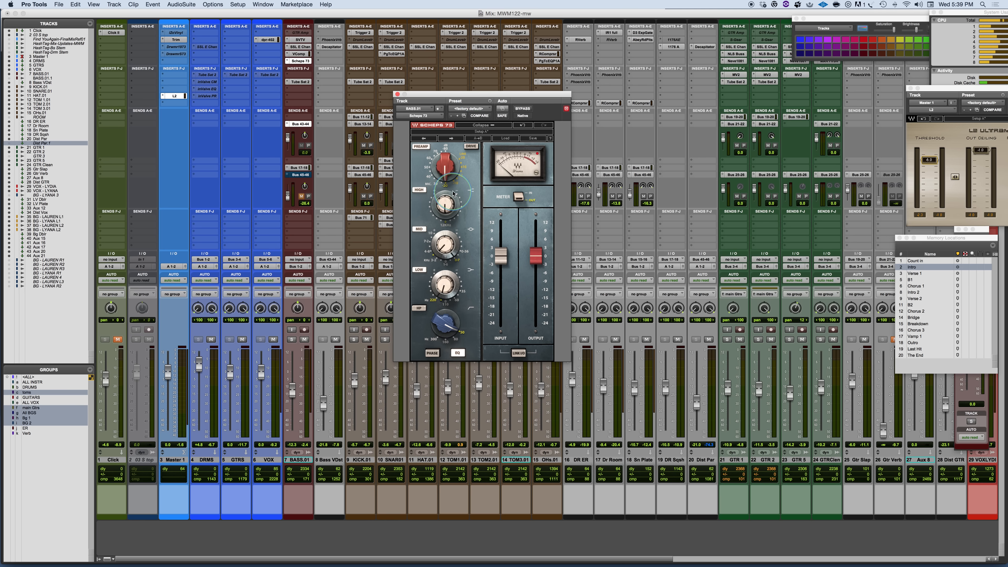
left_click(419, 147)
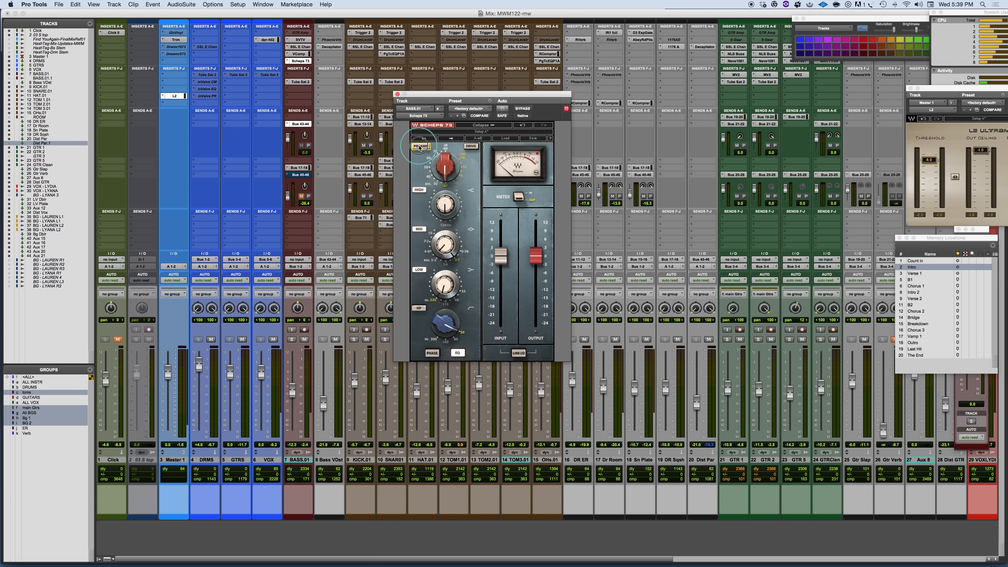
left_click(444, 189)
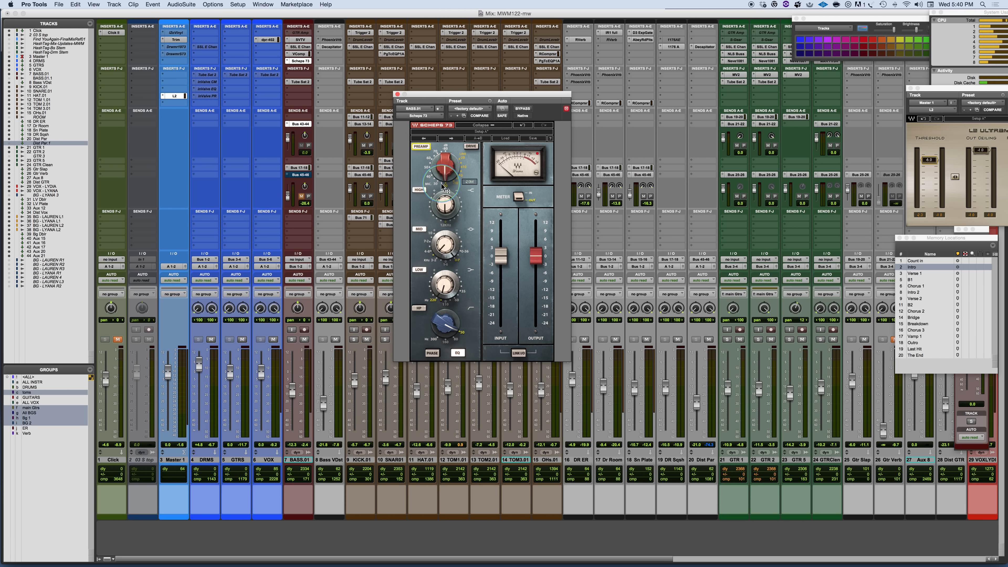
Step: Open the Tube Saturator on BASS.01 and move its window clear of the drum room channels
left_click(300, 82)
left_click(436, 207)
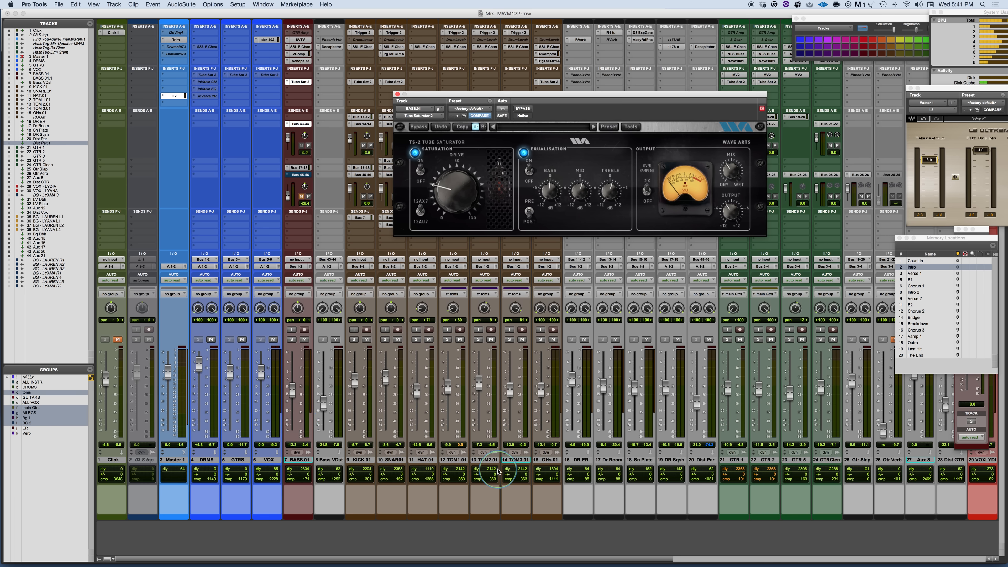
left_click_drag(508, 95, 293, 82)
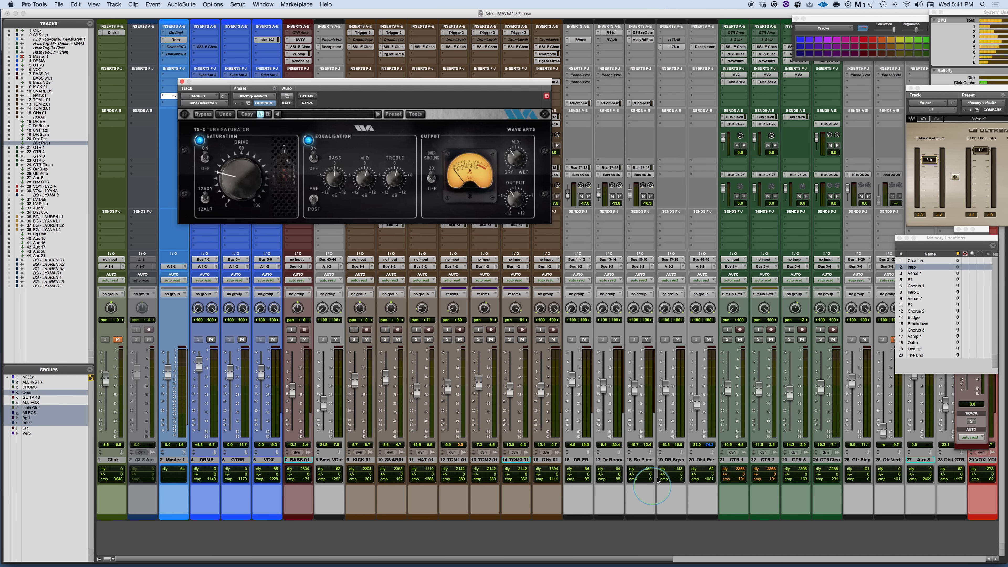
Step: Examine the 1176 Rev A on DR Sqsh, close it, and open the Decapitator on Dist Par
left_click(672, 47)
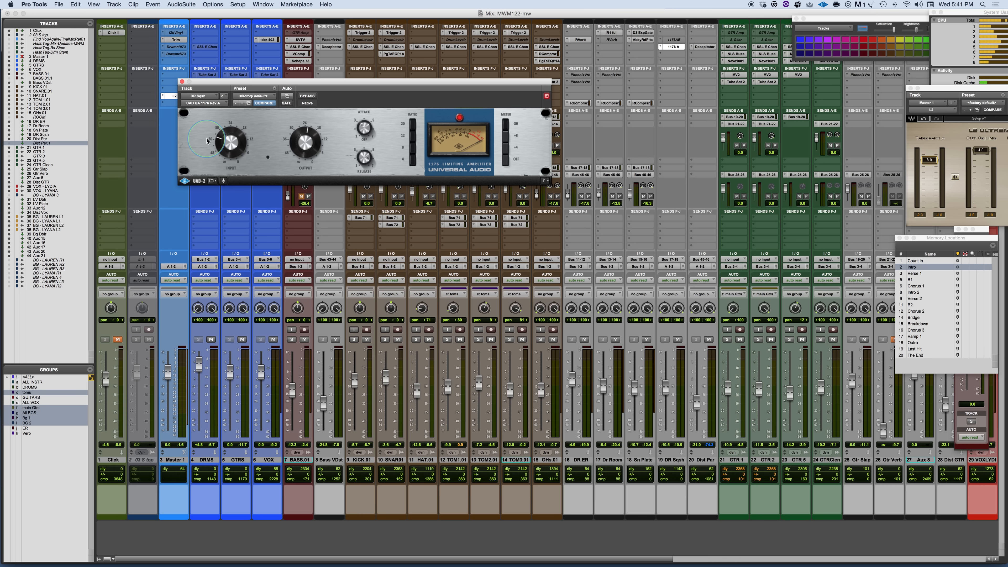
left_click(182, 82)
left_click(704, 46)
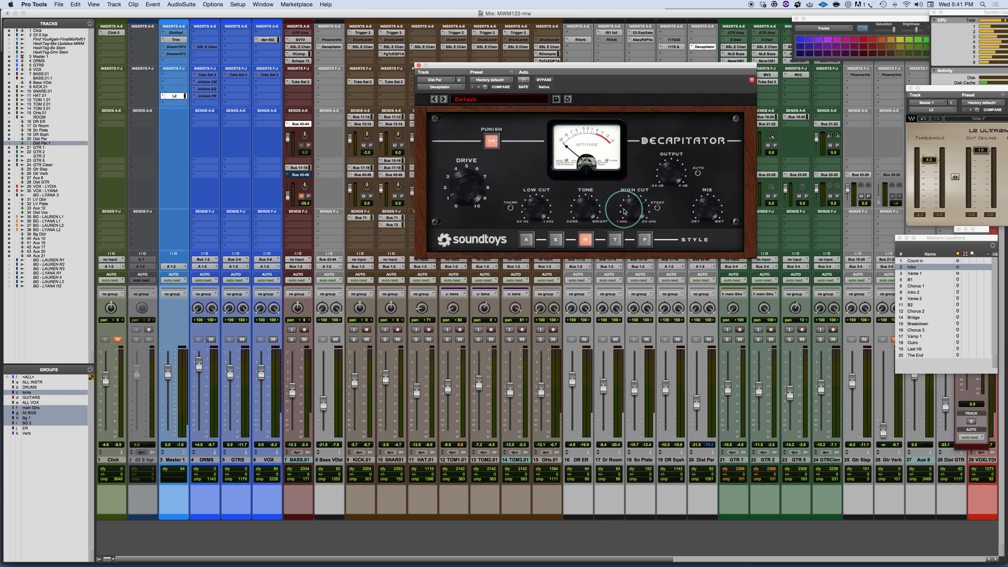
Step: Mute the VOX and GTRS tracks and start playback from the Verse 1 memory location
left_click(273, 339)
left_click(242, 340)
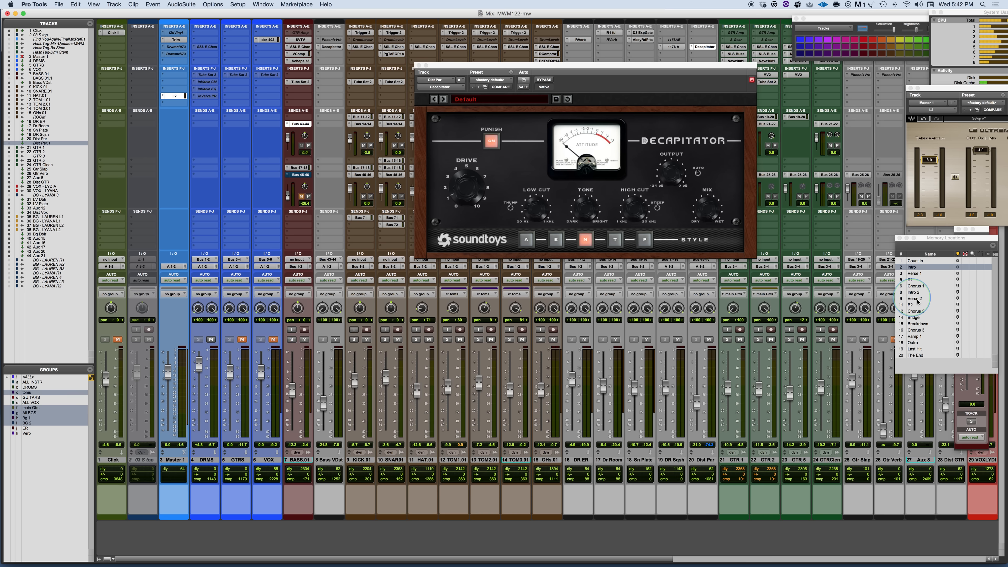
left_click(920, 274)
key("space")
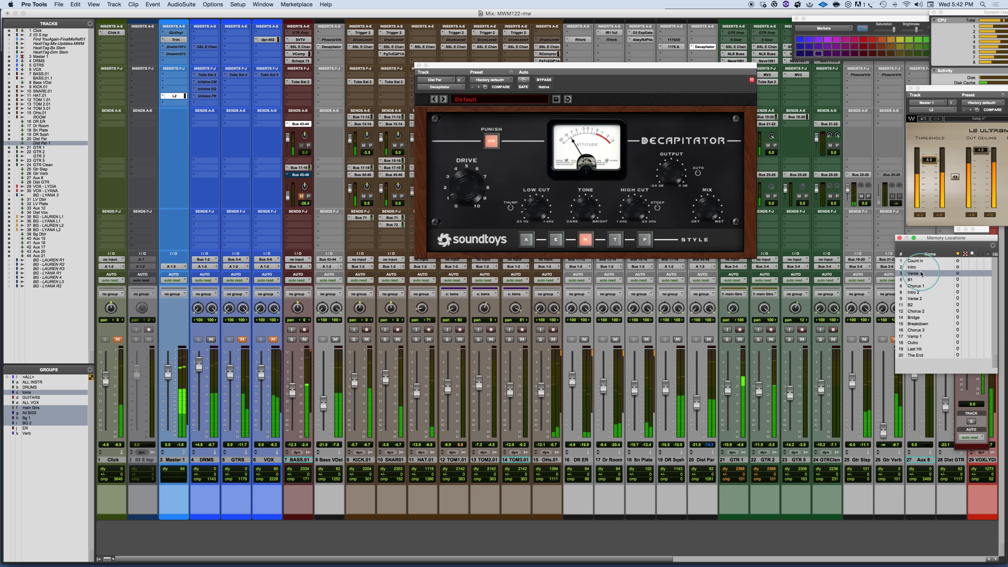
Step: Mute the Dist GTR track while the verse plays
scroll(790, 459, "right", 10)
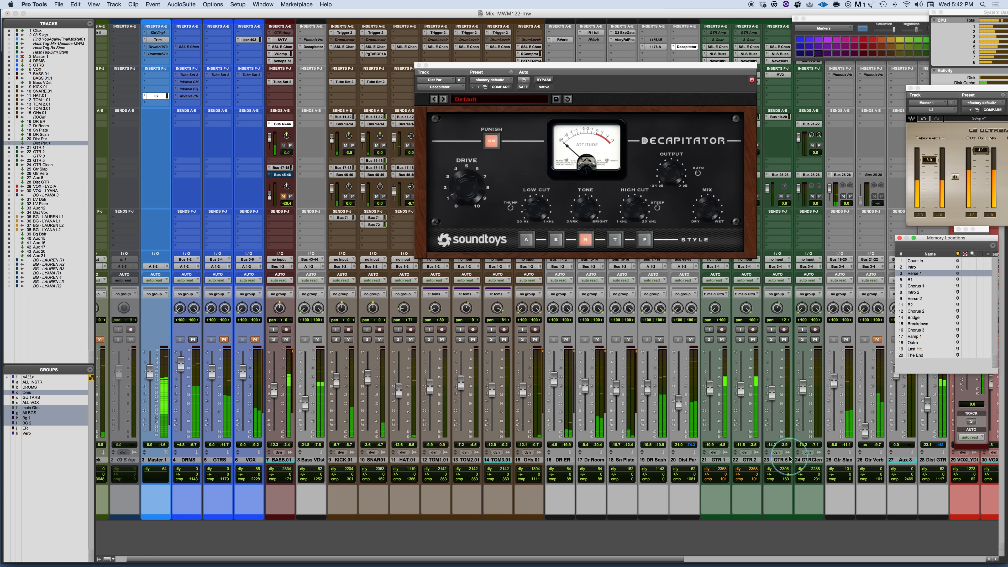
scroll(790, 459, "right", 1)
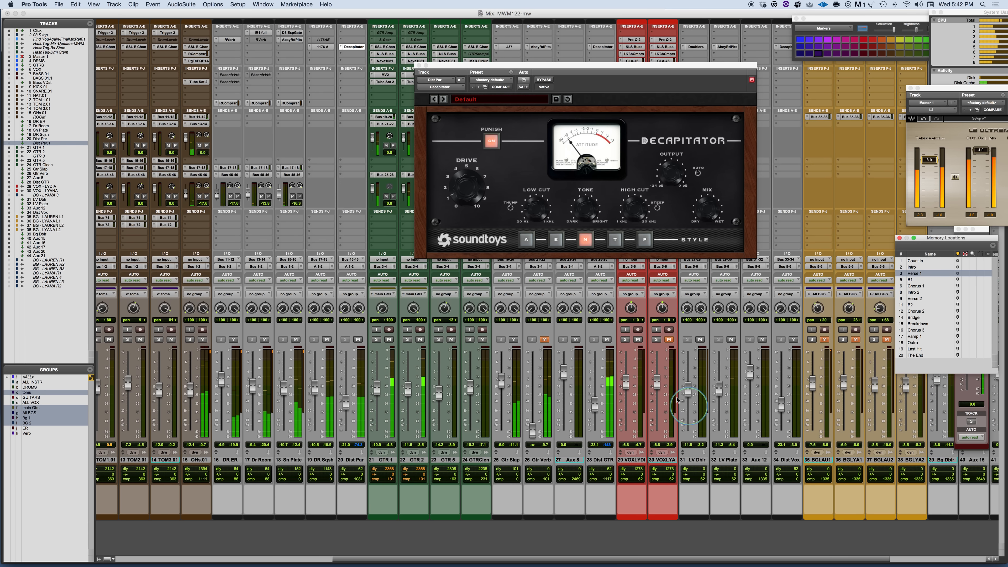
left_click(607, 340)
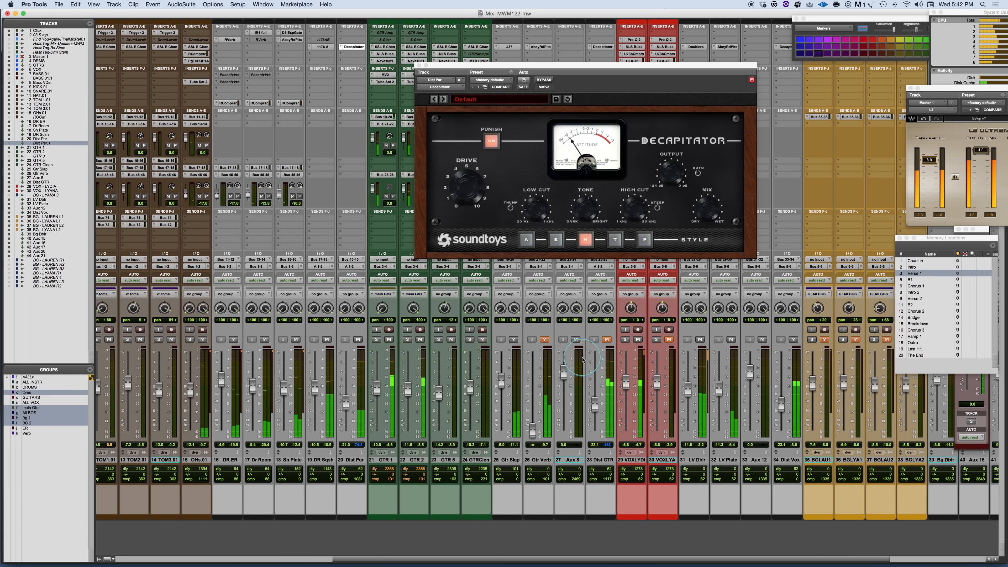
Step: Select the Dist Par and Bass VDst tracks and toggle their mutes together to compare the mix with and without them
scroll(568, 367, "left", 10)
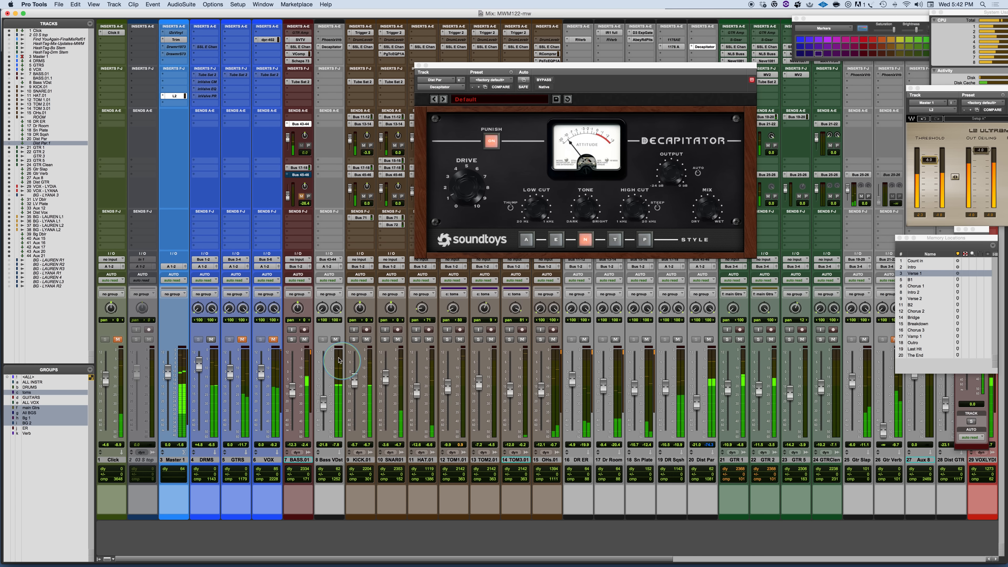
left_click(702, 463)
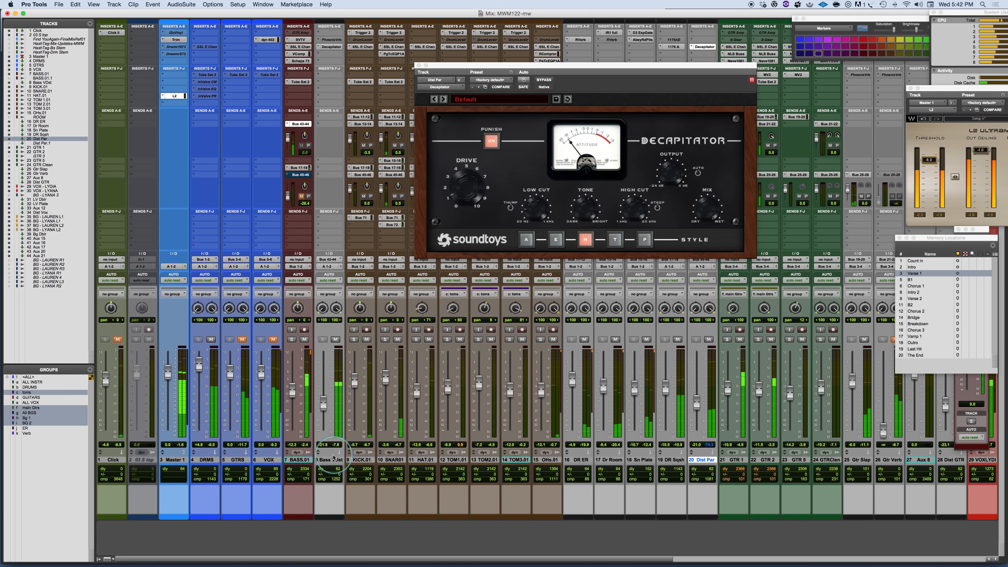
left_click(330, 460, "super")
left_click(335, 340)
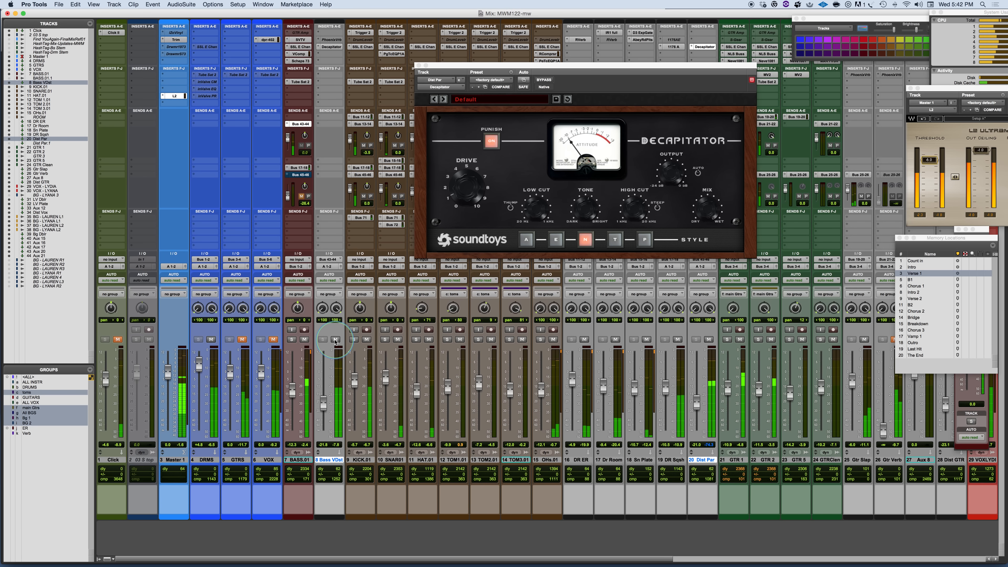
left_click(335, 340)
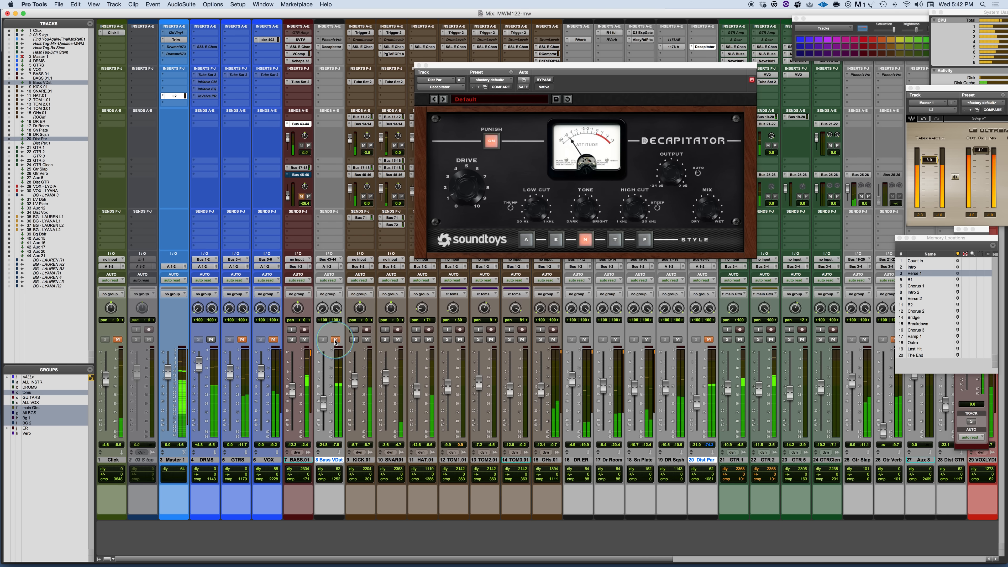
left_click(335, 339)
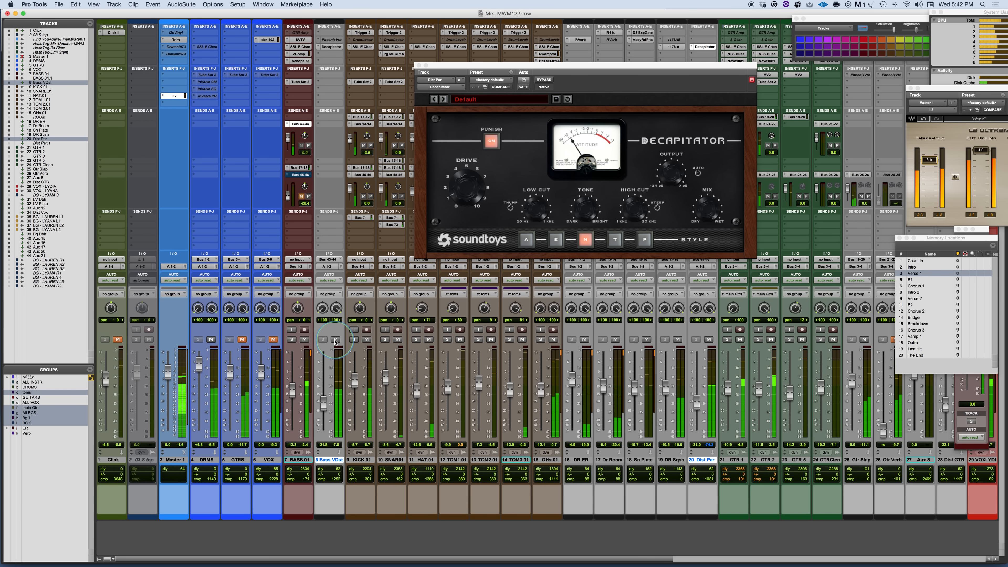
left_click(335, 339)
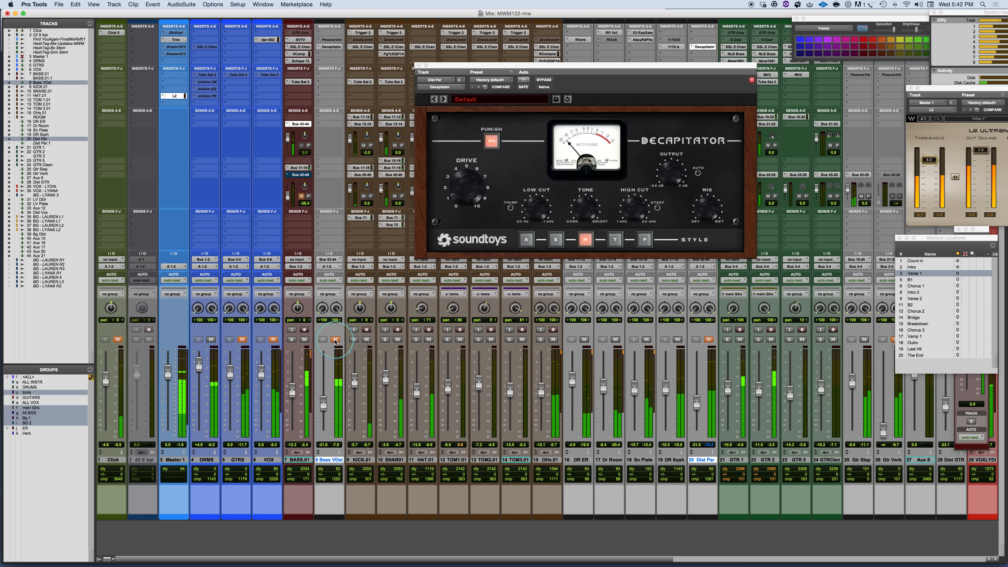
left_click(335, 340)
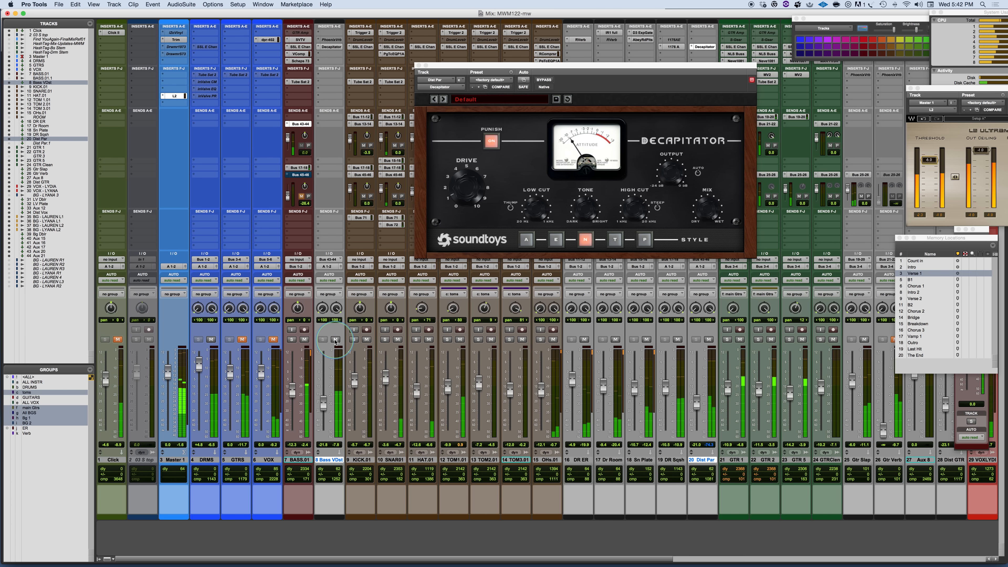
Step: Move the Decapitator window around the mixer to expose the channel inserts and drum sends behind it
left_click_drag(551, 66, 437, 56)
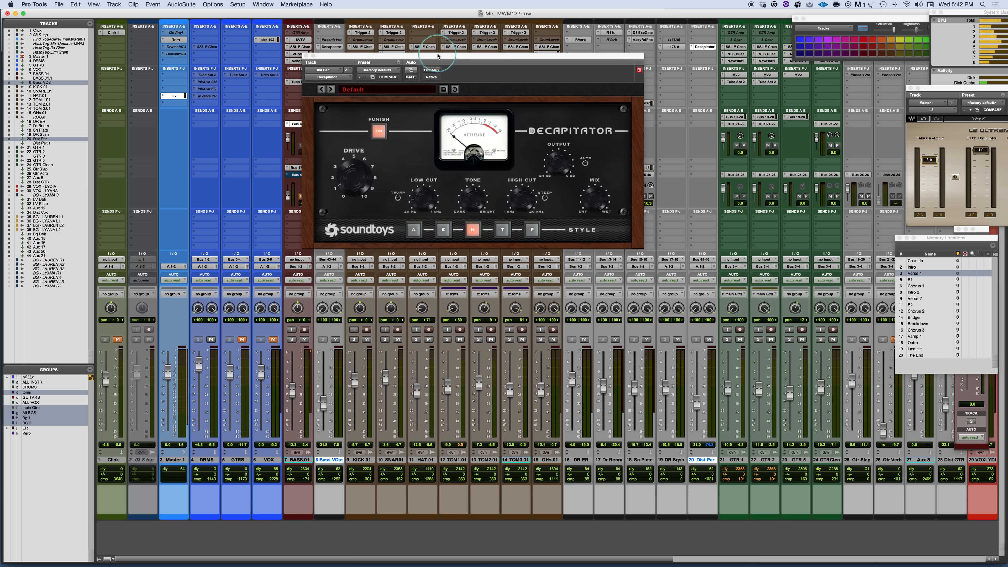
left_click_drag(438, 55, 317, 62)
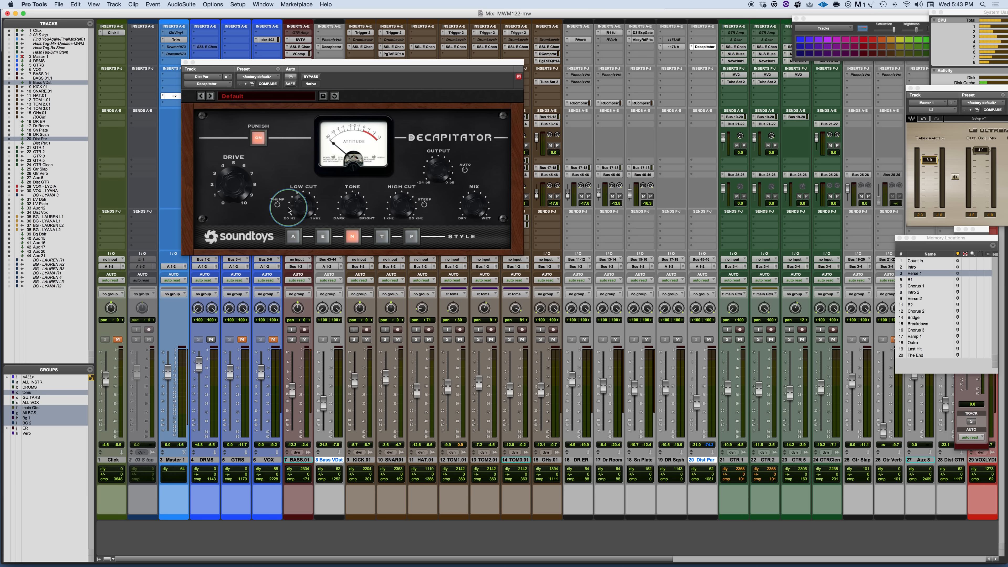
left_click_drag(435, 64, 535, 226)
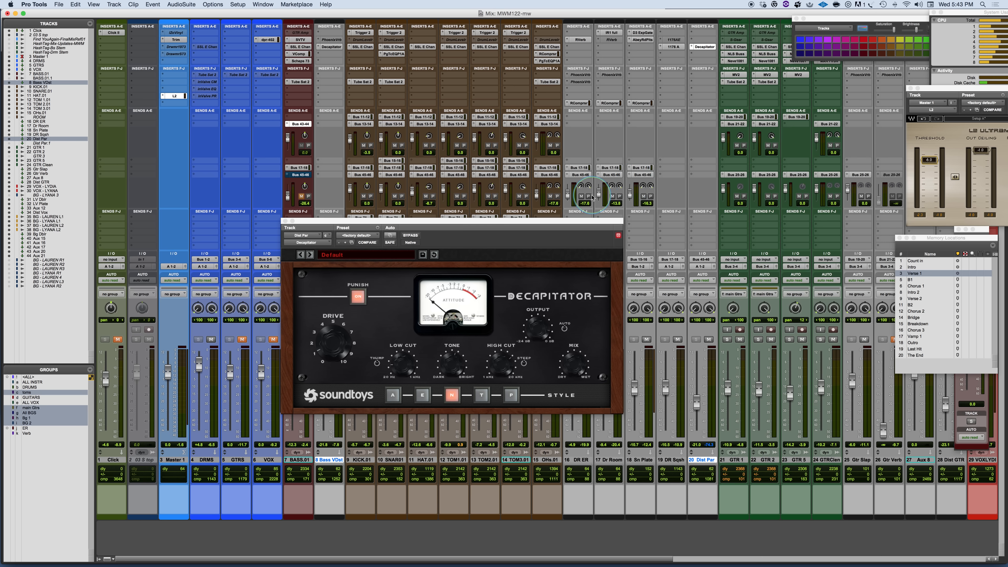
left_click_drag(587, 221, 499, 52)
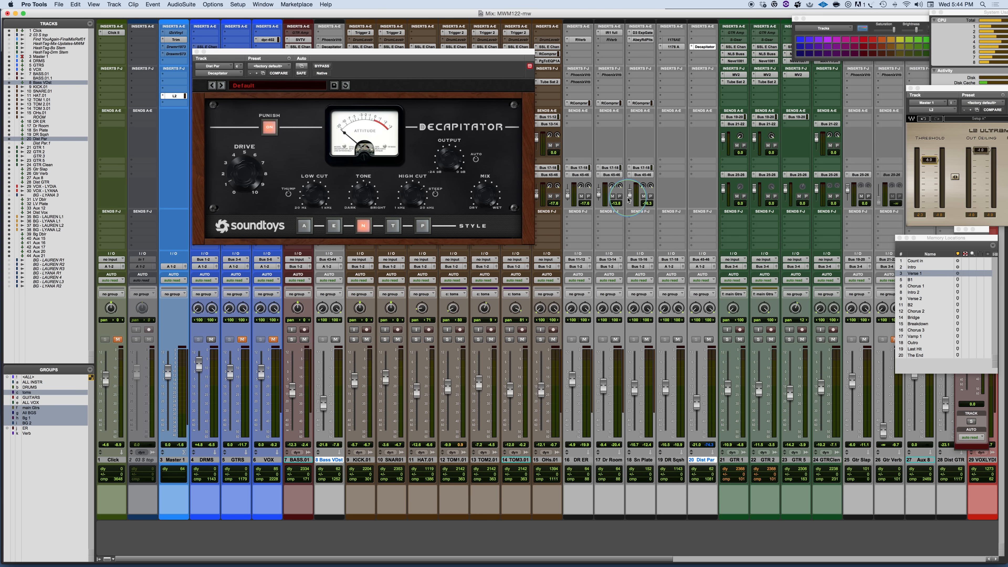
Step: Unmute the GTRS track, add Dist GTR to the selected distortion tracks, and start playback
scroll(753, 413, "right", 2)
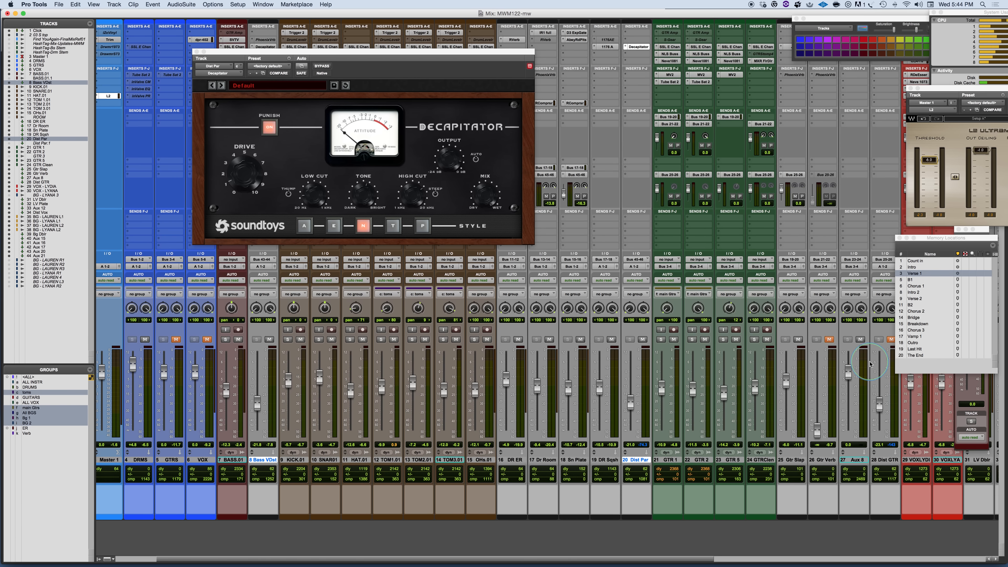
left_click(176, 339)
scroll(777, 393, "right", 2)
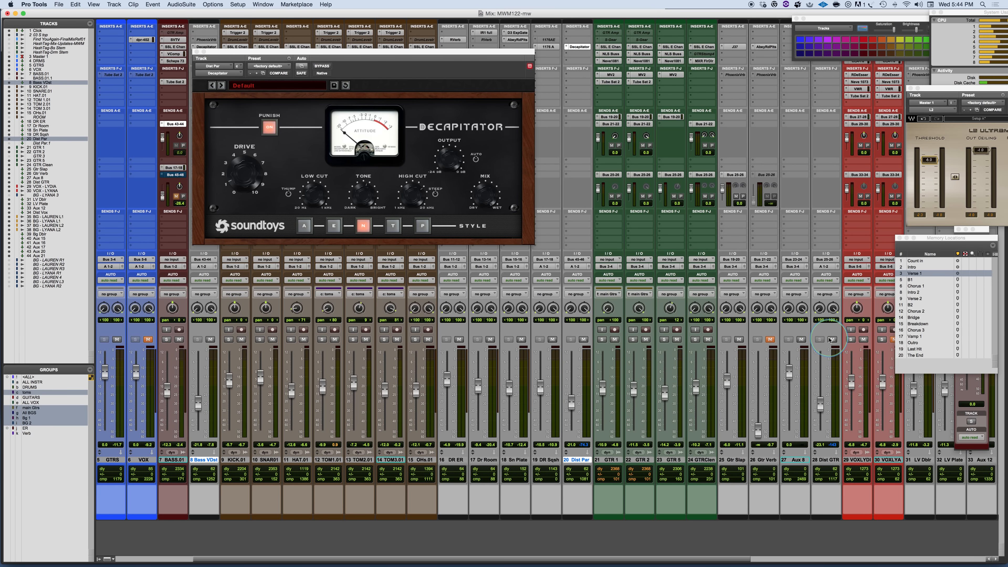
left_click(818, 459)
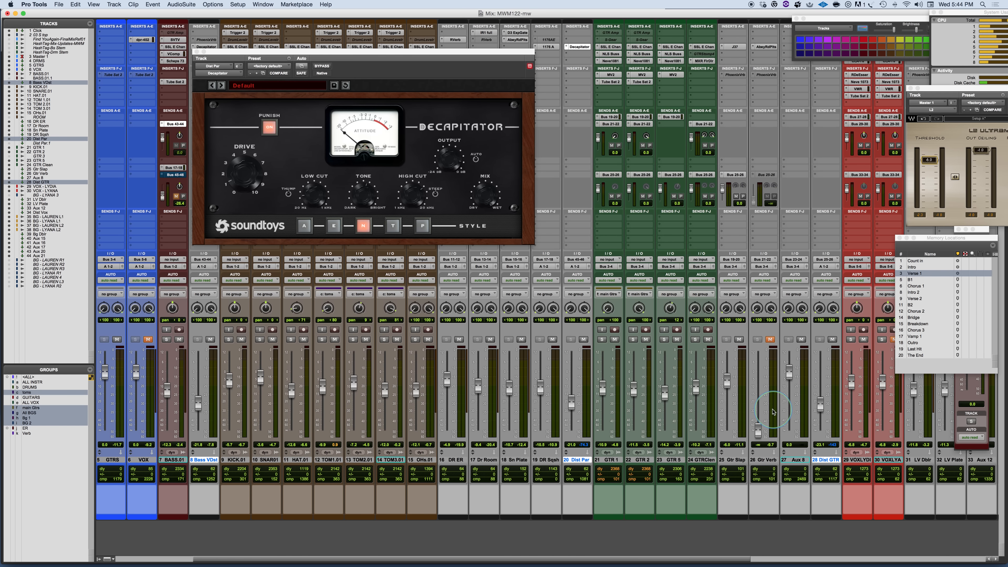
key("space")
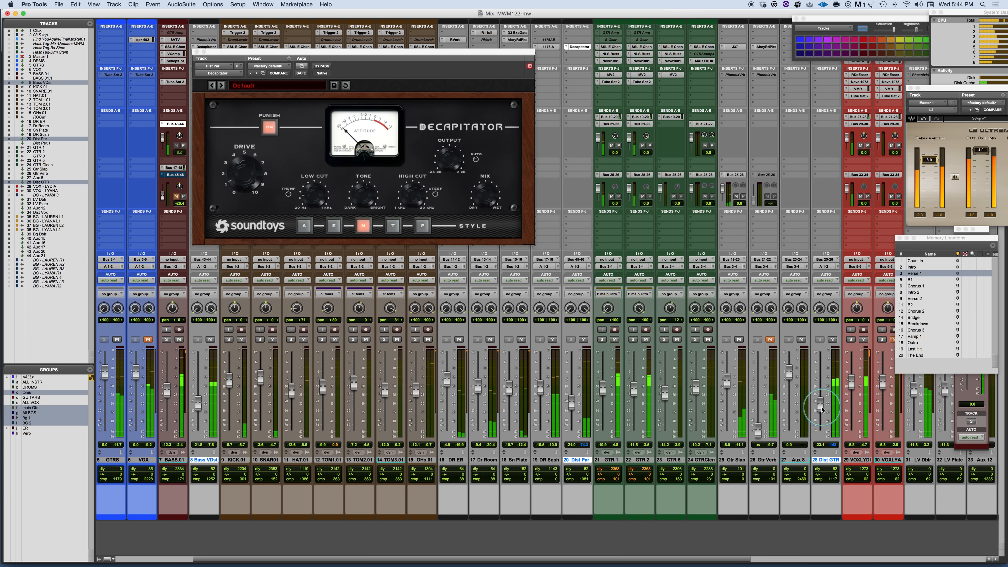
Step: Set the Dist GTR fader to about -21.4 dB while toggling the selected distortion tracks' mutes to compare
left_click_drag(822, 410, 822, 406)
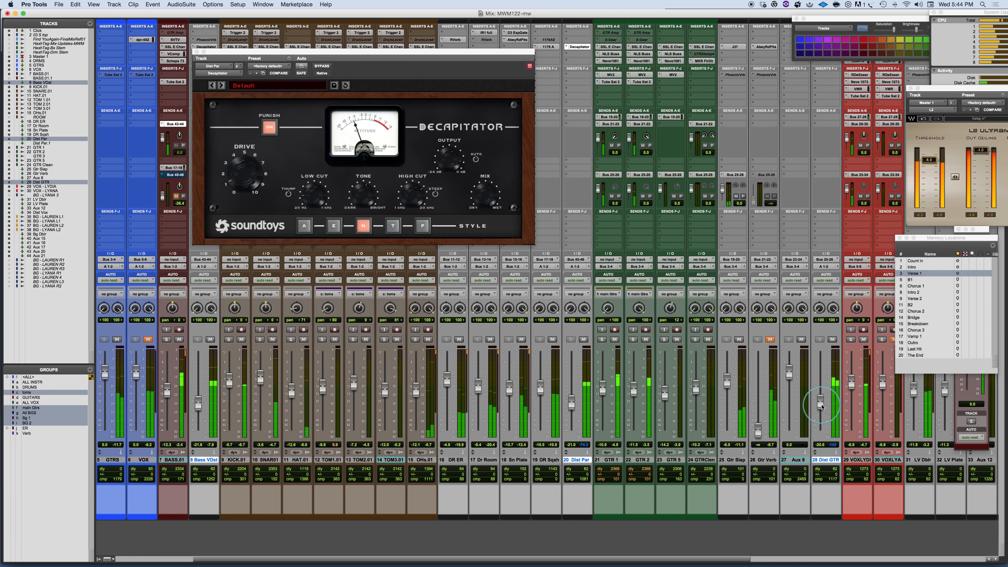
left_click(833, 339)
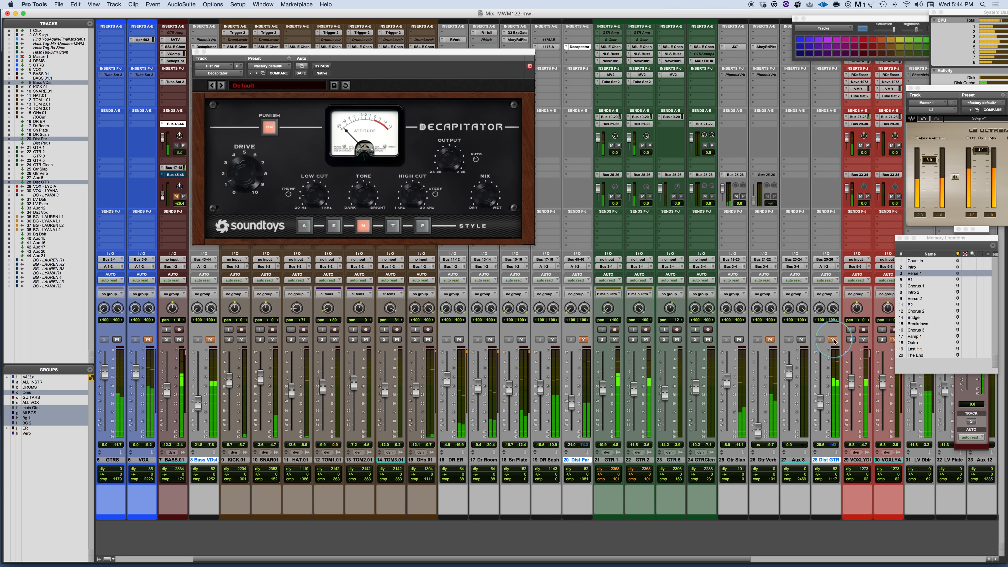
left_click(833, 339)
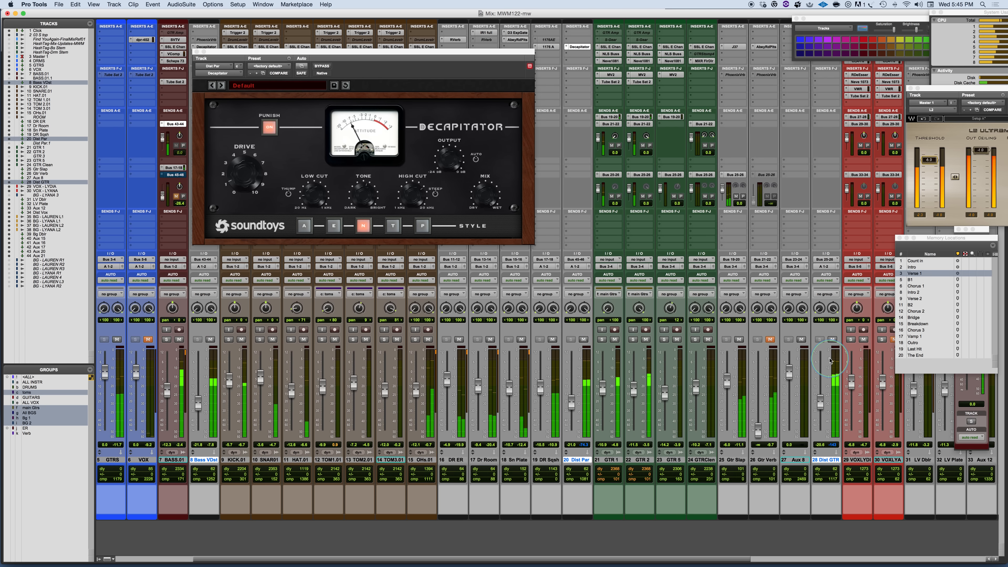
left_click_drag(818, 405, 819, 406)
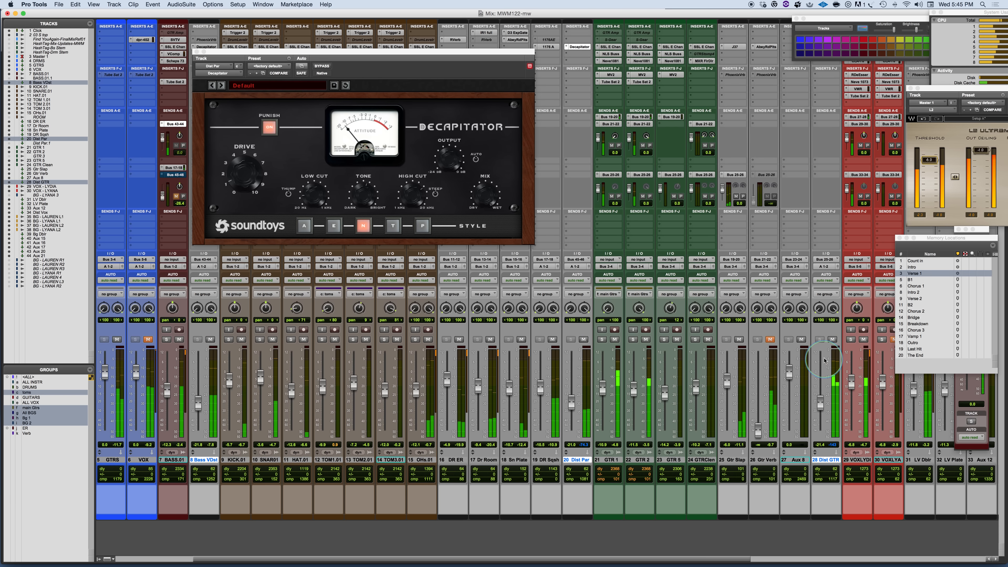
left_click(833, 340)
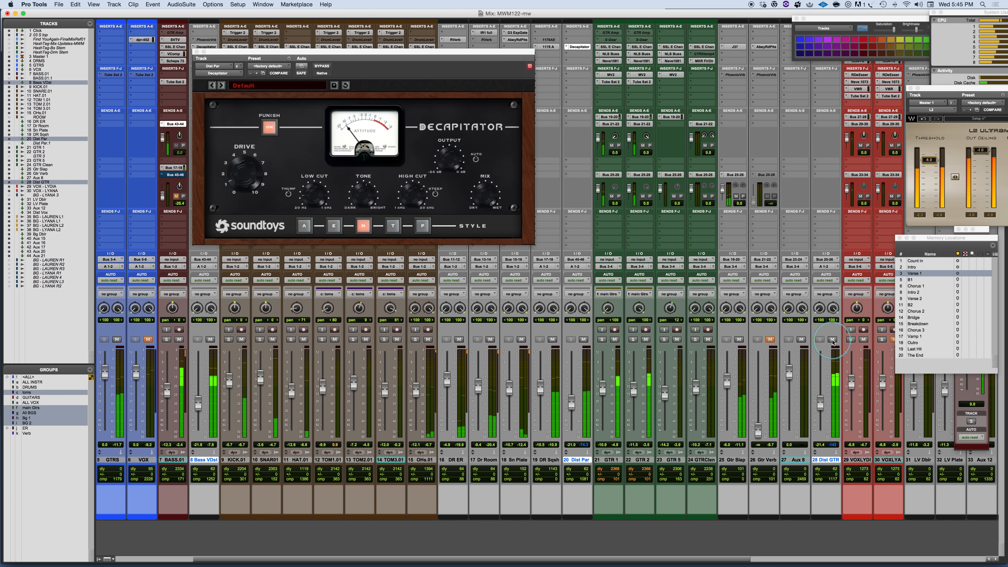
Step: Close the color palette, unmute the distortion tracks, and open the Decapitator on Dist GTR over the middle of the mixer
left_click(796, 19)
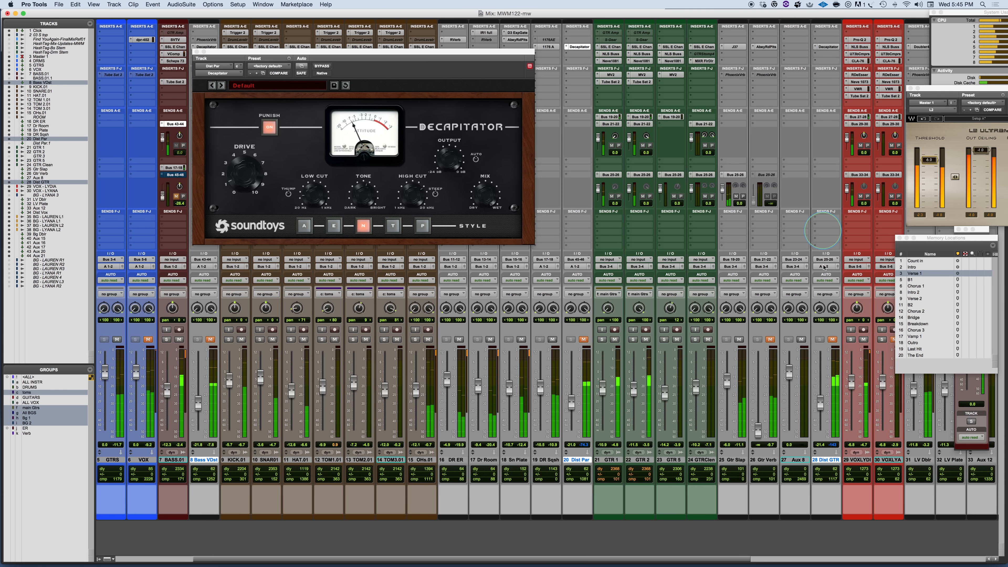
left_click(832, 340)
left_click(827, 47)
left_click_drag(470, 50, 618, 72)
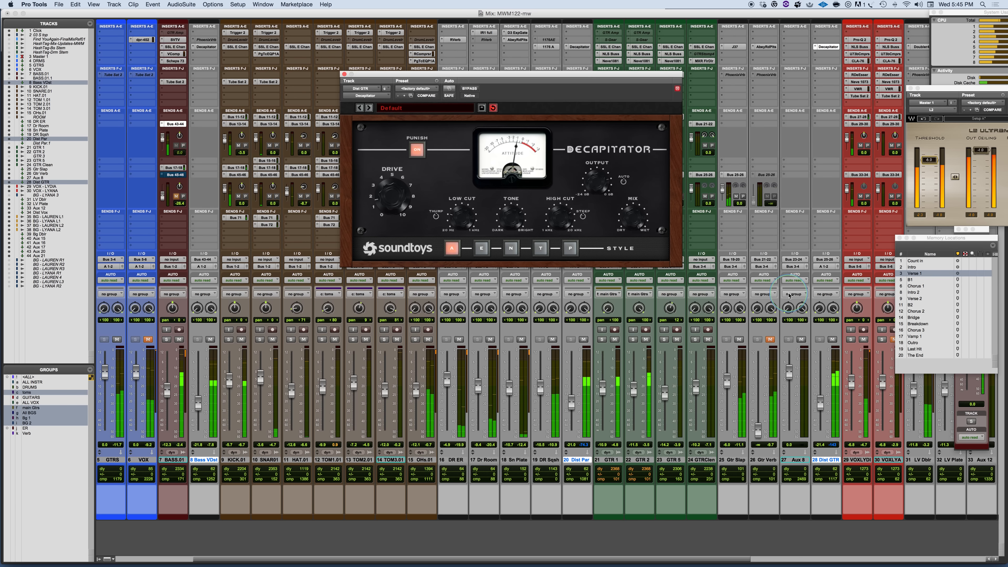
Step: Lower the Dist GTR fader to about -24.7 dB while toggling the selected distortion tracks' mutes to compare
left_click(832, 340)
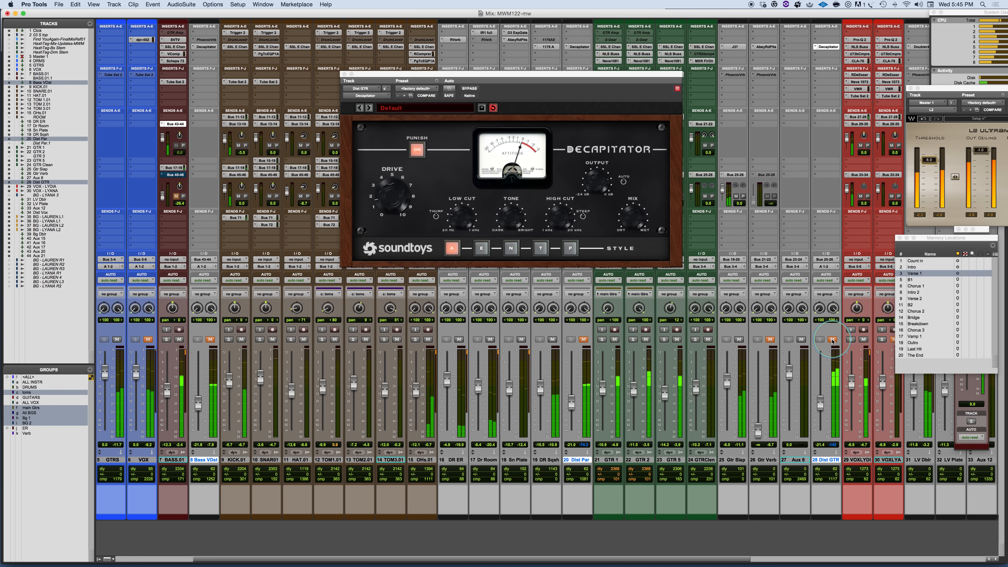
left_click(832, 339)
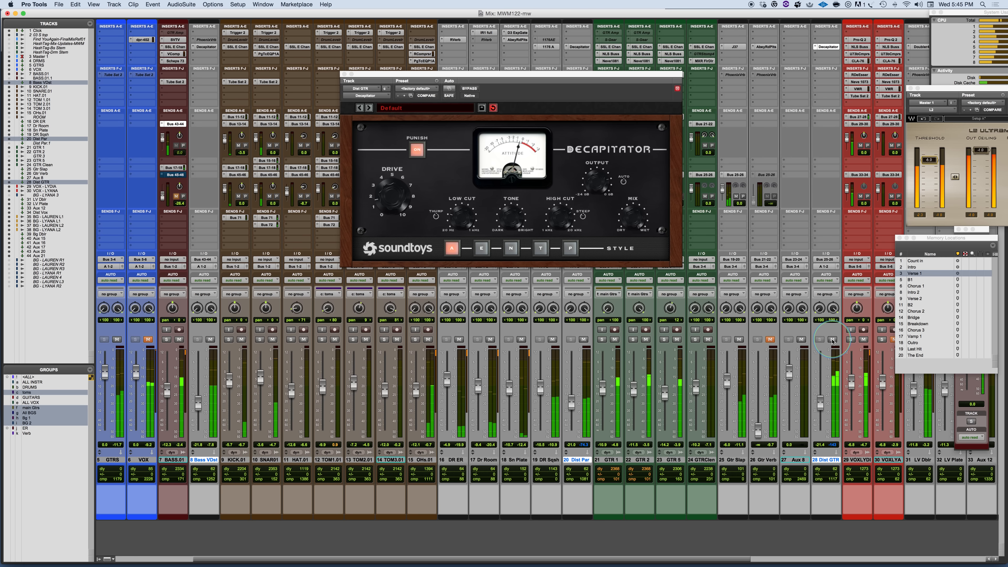
left_click_drag(830, 403, 819, 408)
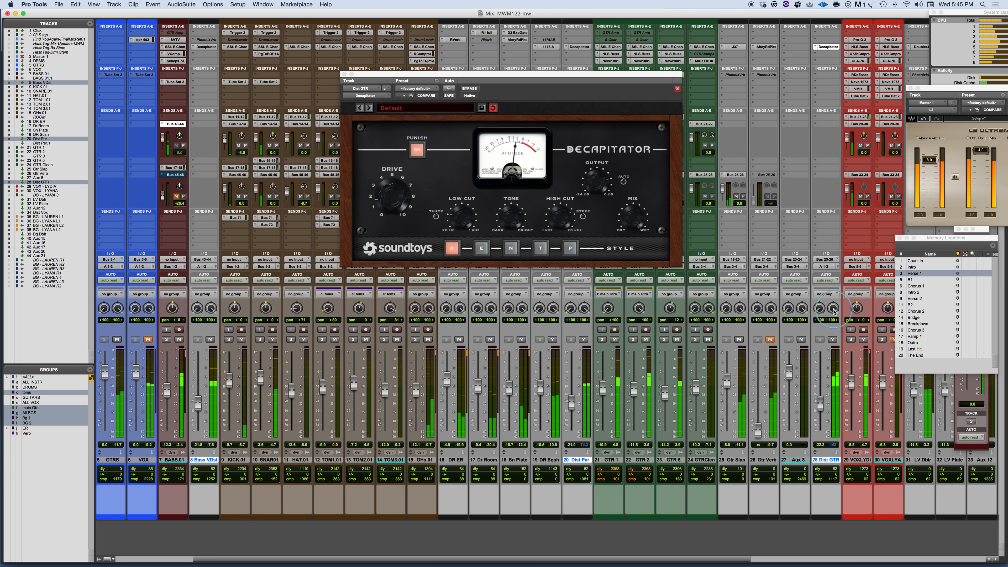
left_click(832, 340)
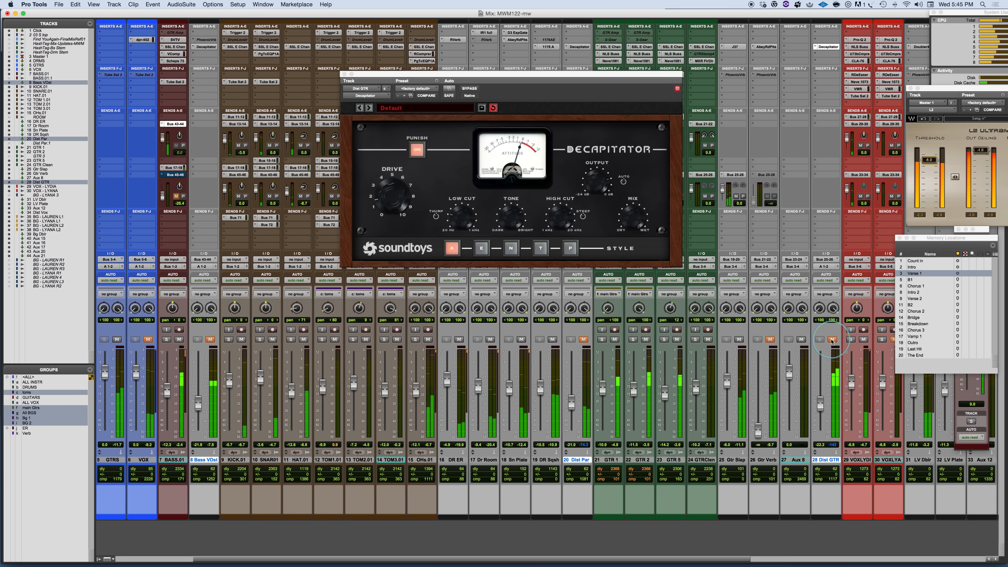
left_click(832, 340)
left_click_drag(819, 409, 819, 410)
left_click(832, 340)
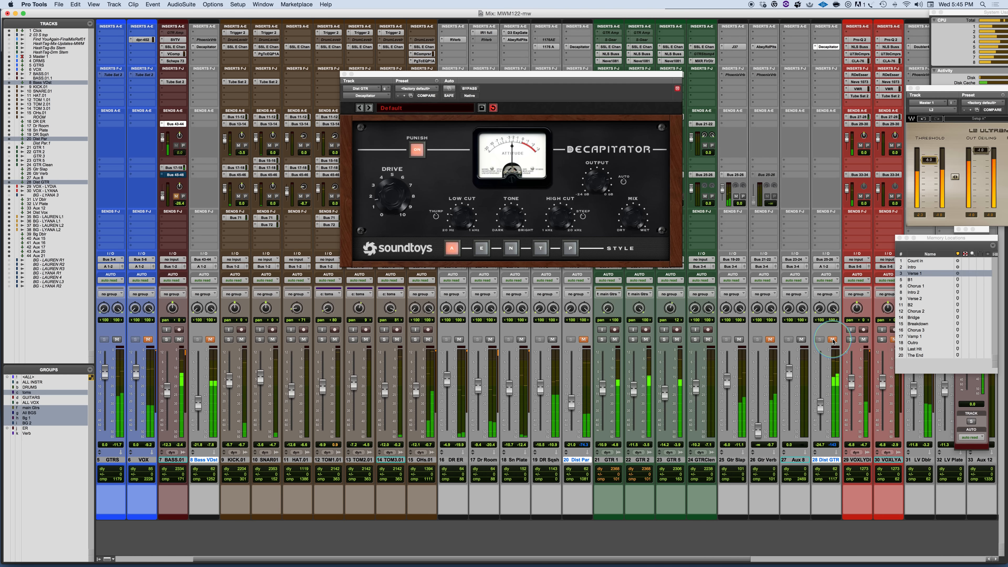
Step: Unmute the VOX track and add Dist Vox to the selected distortion tracks
scroll(774, 373, "right", 3)
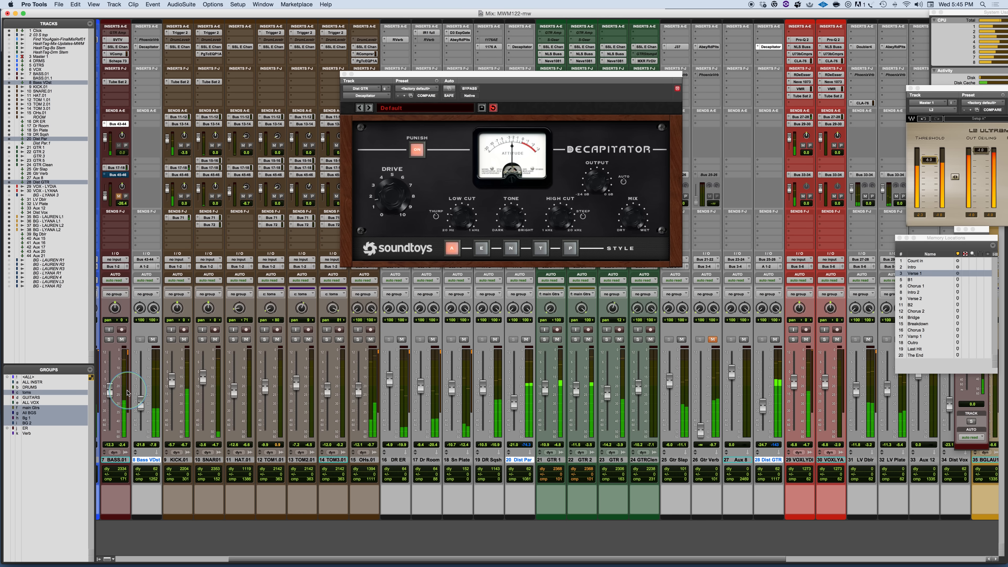
scroll(179, 349, "left", 8)
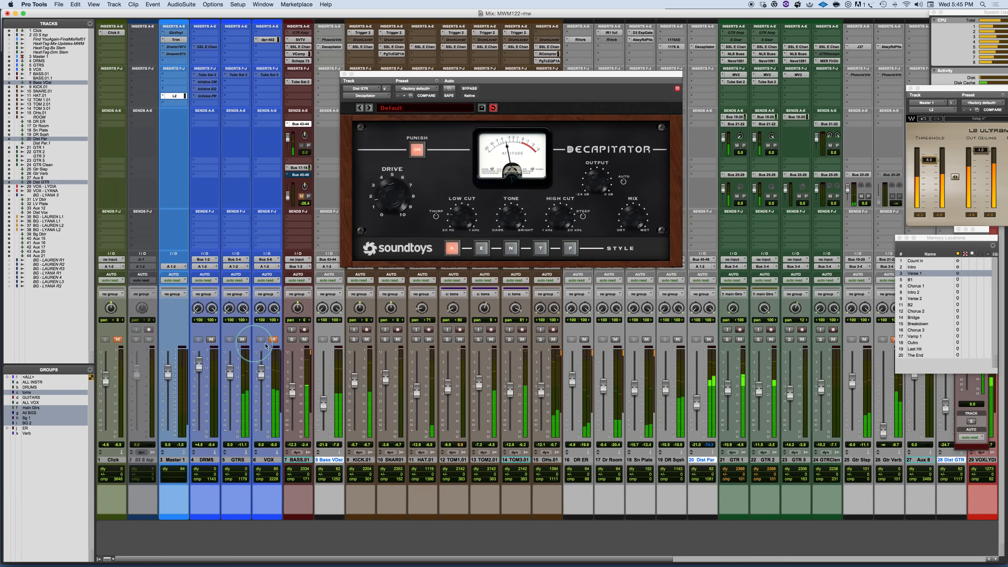
scroll(460, 383, "right", 15)
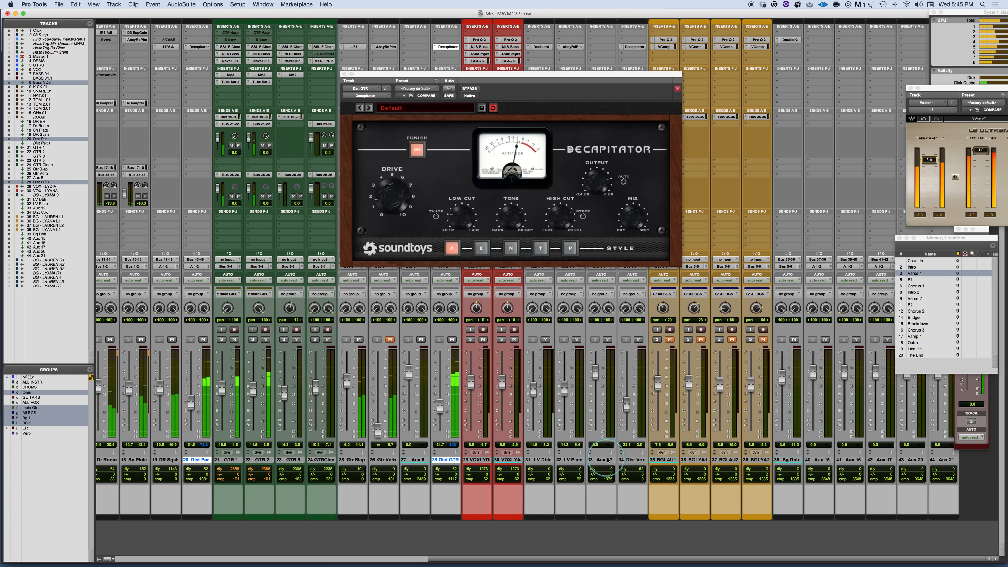
left_click(630, 460)
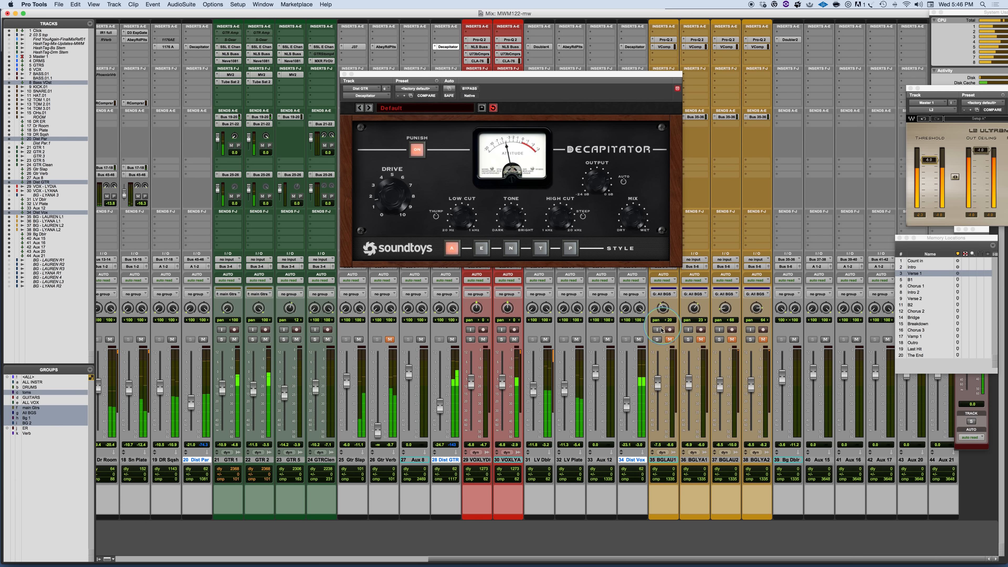
Step: Mute and unmute the selected distortion tracks once, and open the Decapitator on Dist Vox
left_click(638, 340)
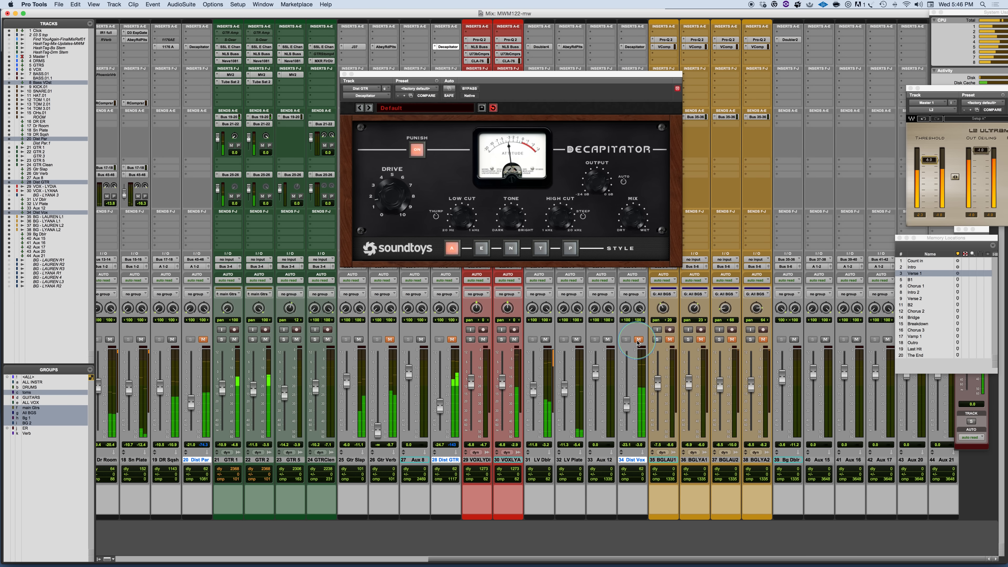
left_click(638, 340)
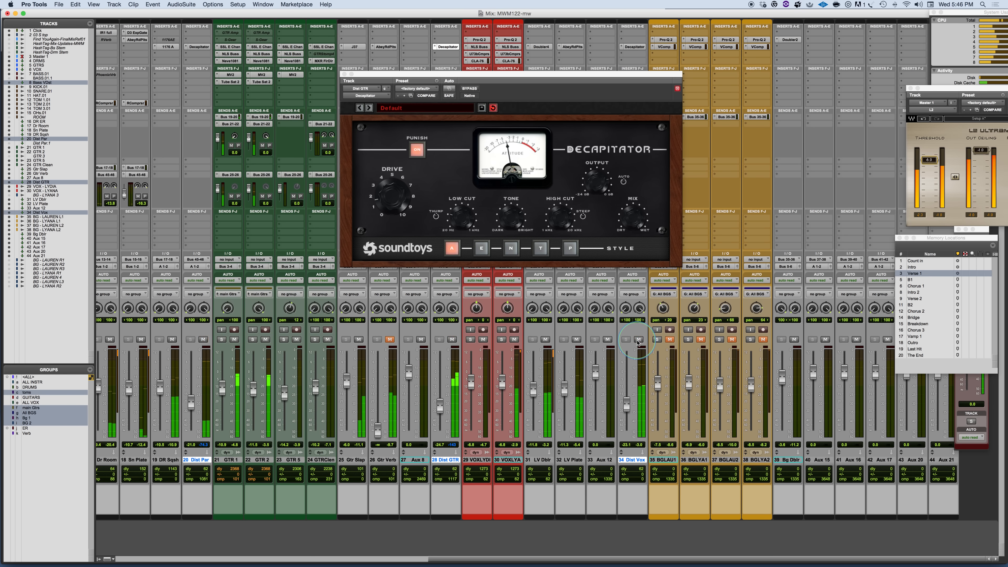
left_click(637, 47)
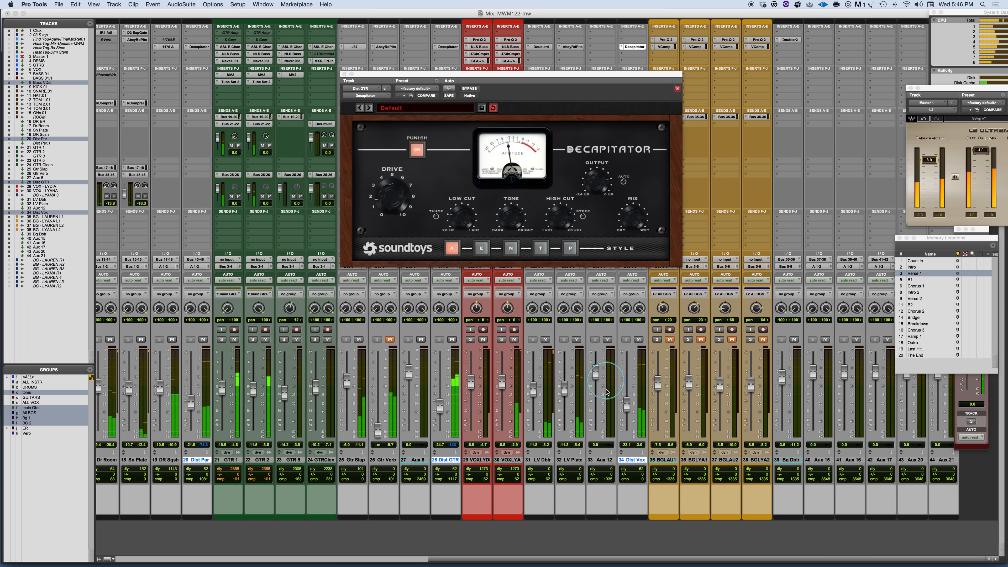
left_click(619, 374)
Step: Toggle the mutes of Bass VDst, Dist Par, Dist GTR and Dist Vox together to compare the full mix with and without distortion
left_click(639, 340)
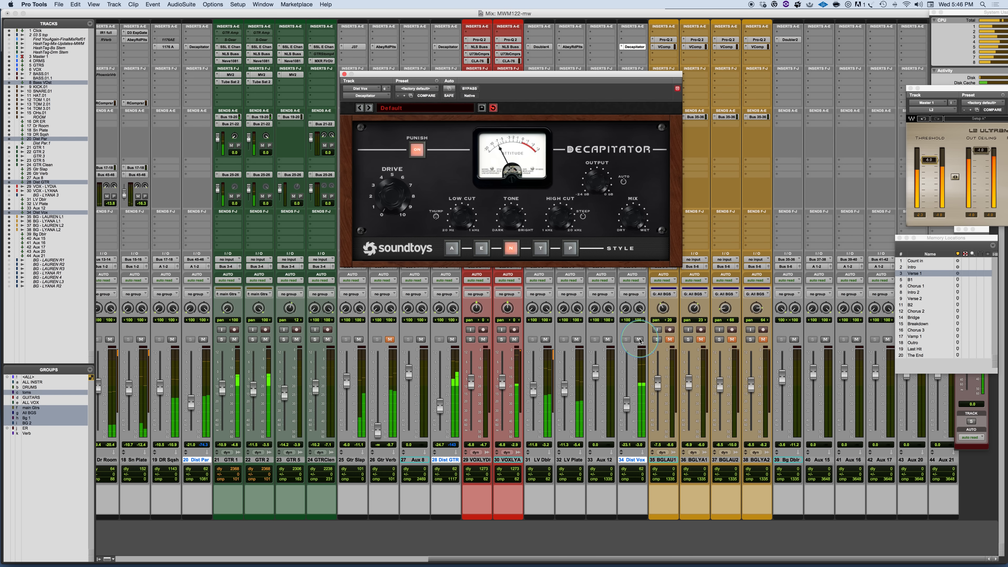
left_click(639, 340)
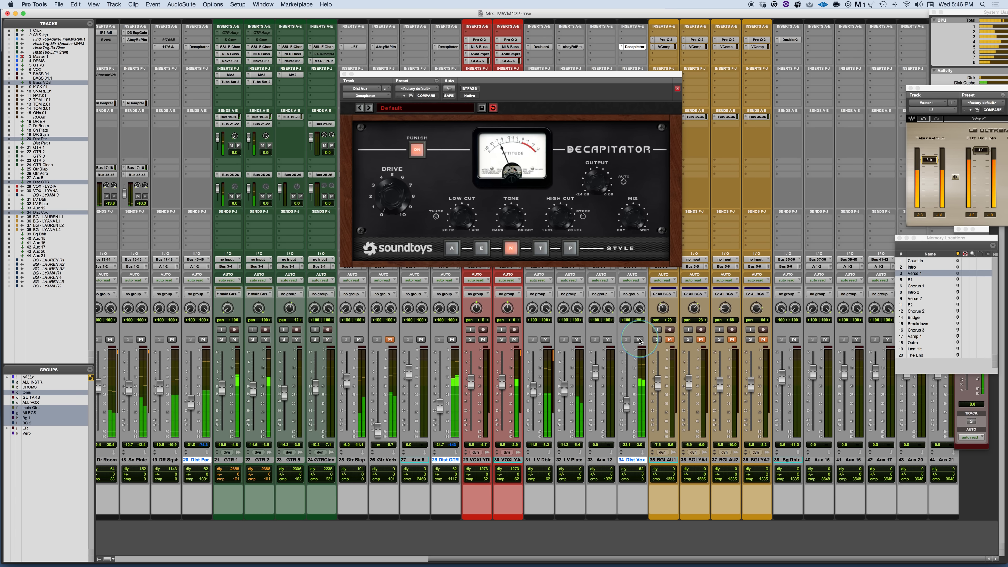
left_click(639, 340, "alt+shift")
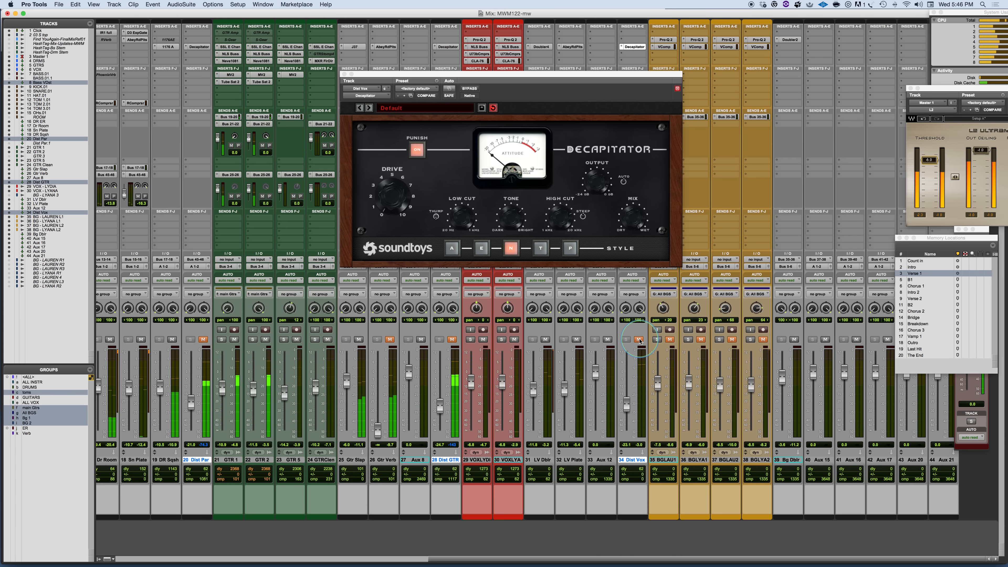
left_click(639, 340, "alt+shift")
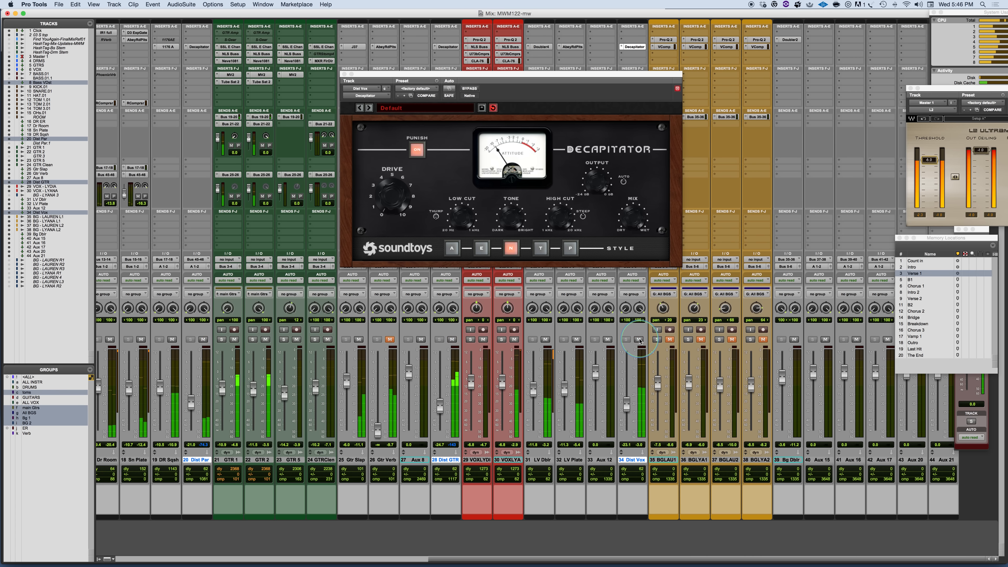
scroll(623, 353, "left", 10)
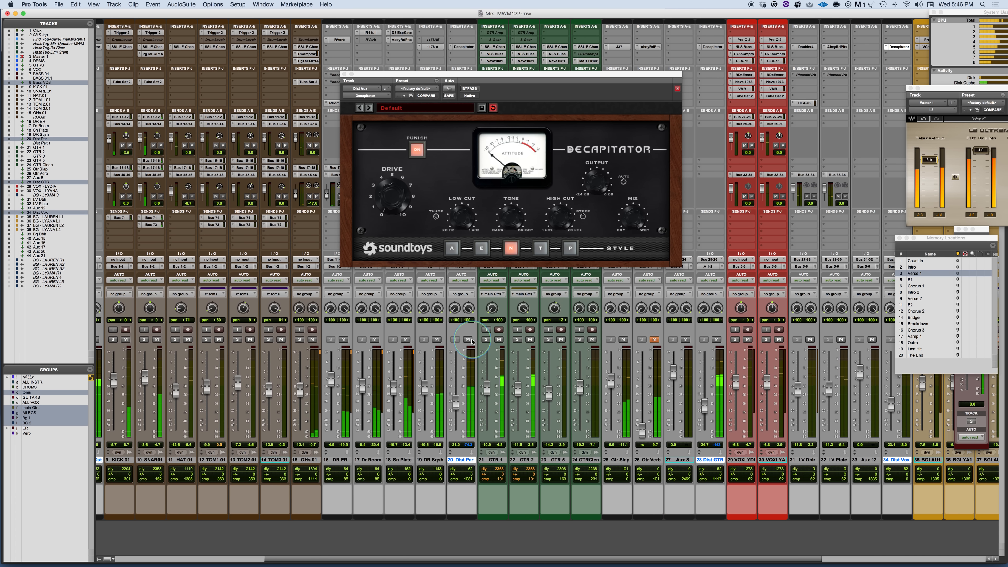
left_click(468, 340)
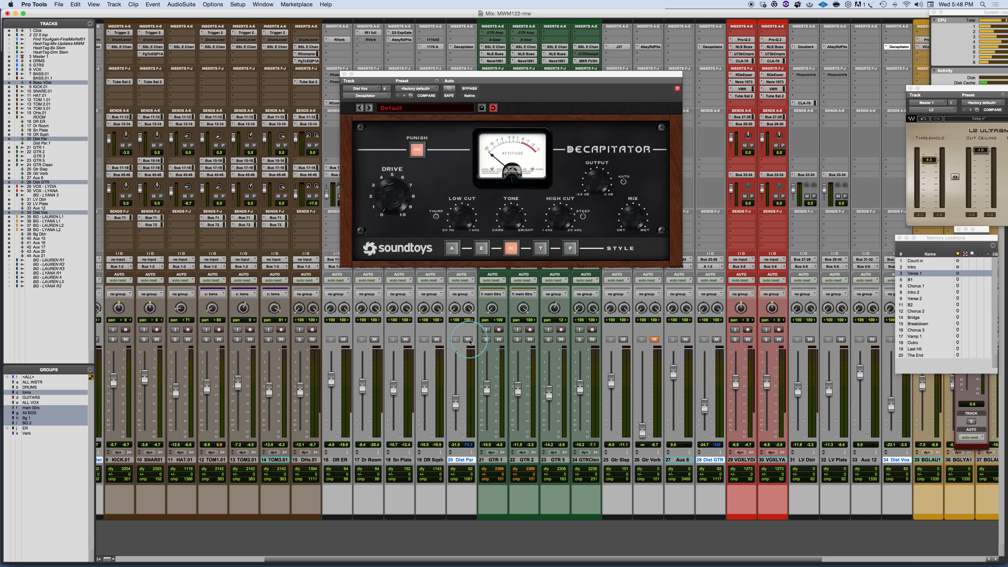
Step: Return the mixer view to the first tracks and switch to Microsoft PowerPoint
scroll(469, 341, "left", 8)
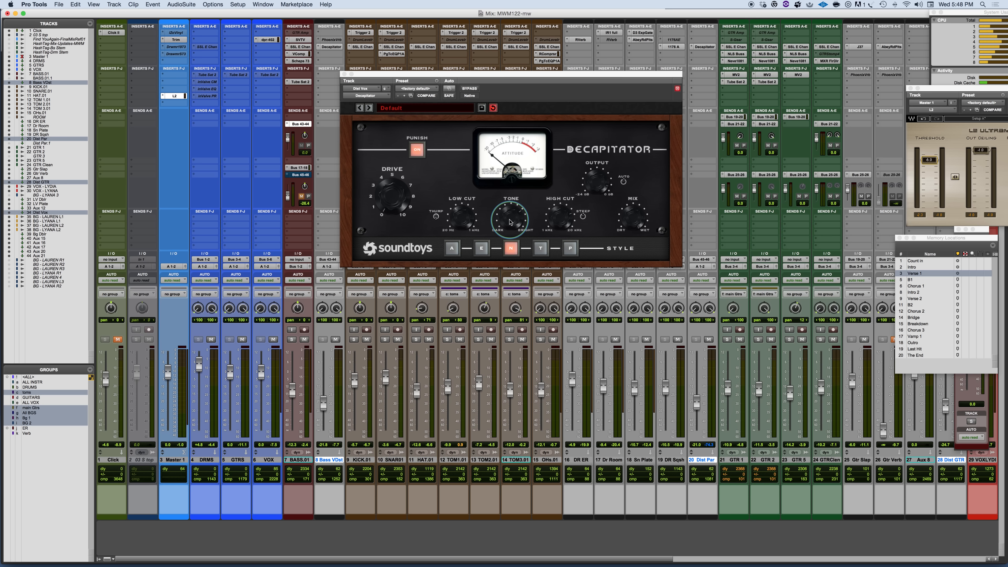
key("super+Tab")
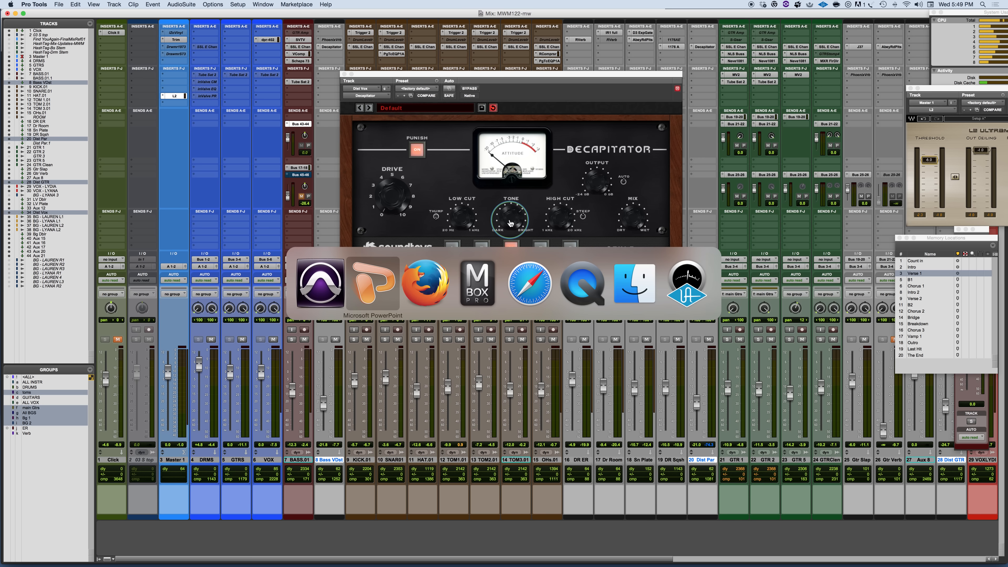